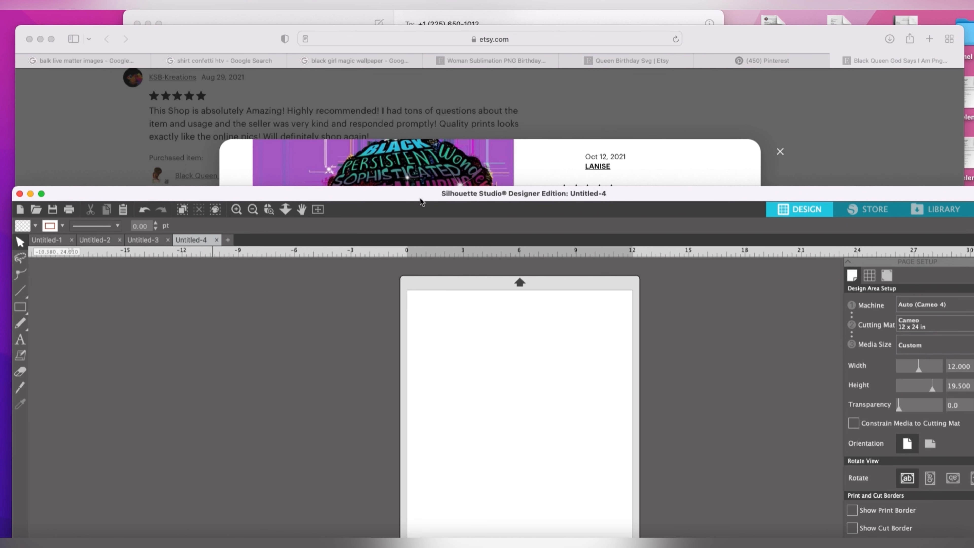
# Switch to the Etsy page in the browser and copy the review photo of the woman with the word-art hair
pyautogui.click(463, 170)
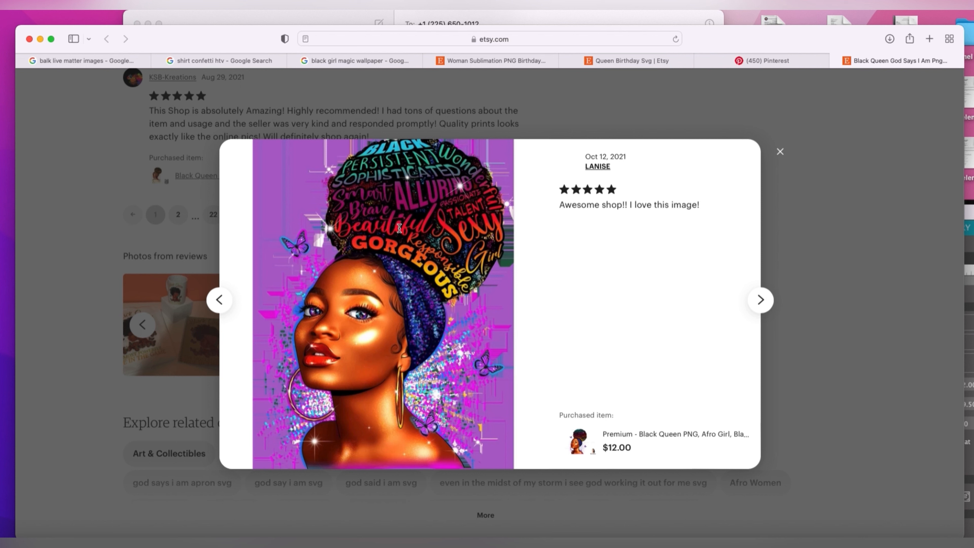
pyautogui.rightClick(393, 262)
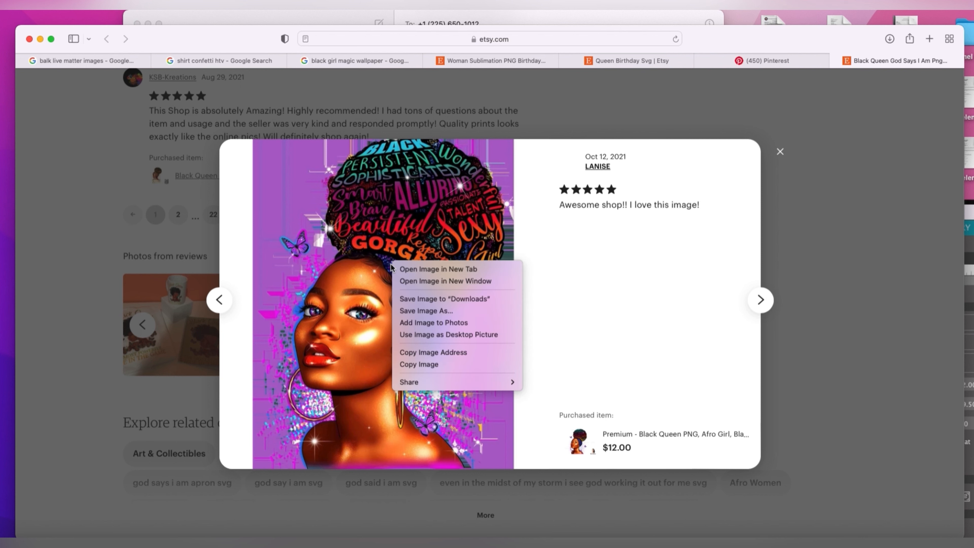
pyautogui.click(442, 364)
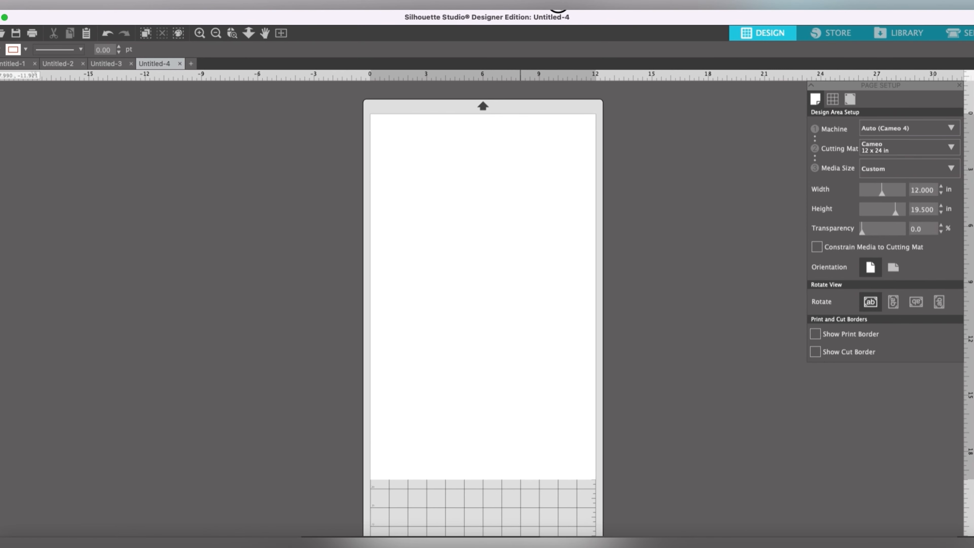
# Paste the copied picture into the Silhouette Studio document and enlarge it to about 10.47 in square beside the page
pyautogui.rightClick(439, 203)
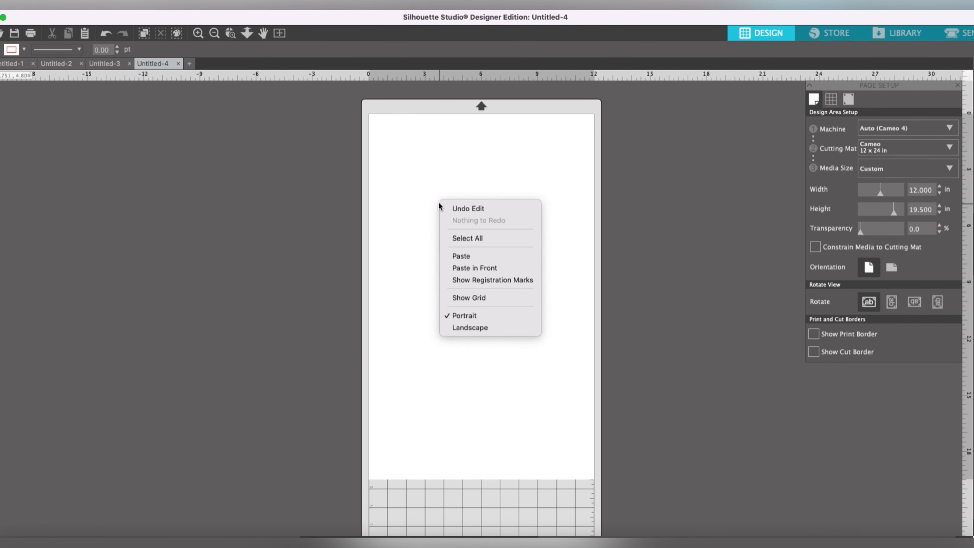
pyautogui.click(468, 256)
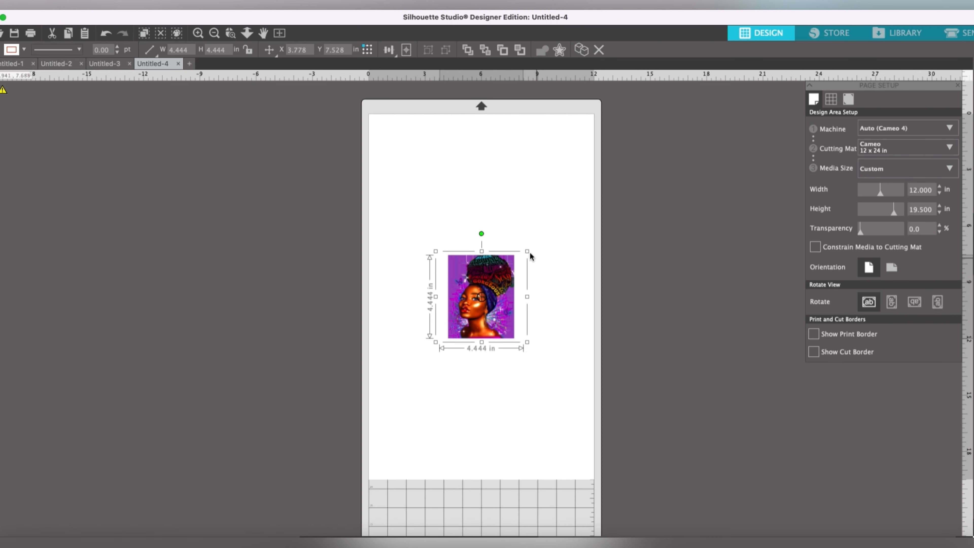
pyautogui.moveTo(527, 251); pyautogui.dragTo(671, 171)
pyautogui.moveTo(567, 254); pyautogui.dragTo(216, 283)
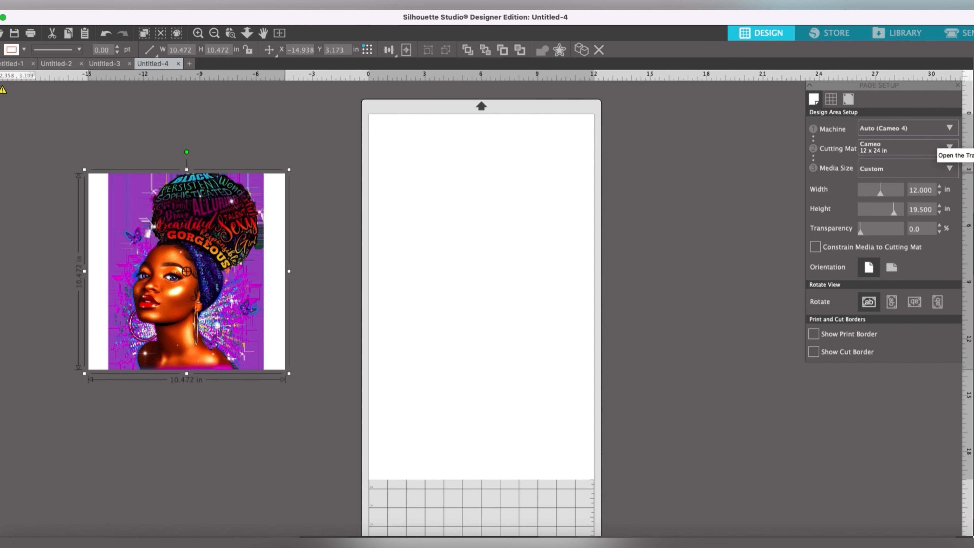
# Trace and Detach the coloured part of the picture, excluding the white side strips, with the threshold at 100%
pyautogui.click(973, 144)
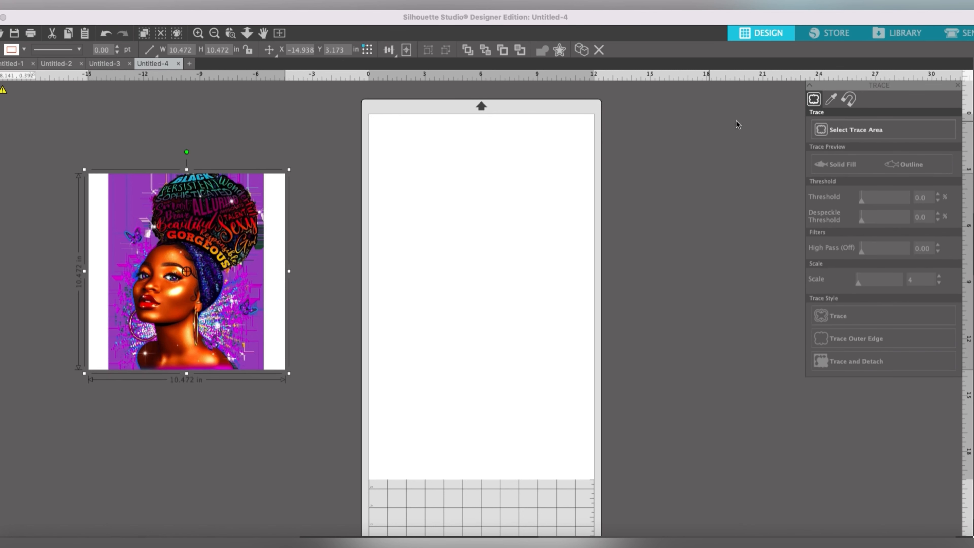
pyautogui.click(840, 131)
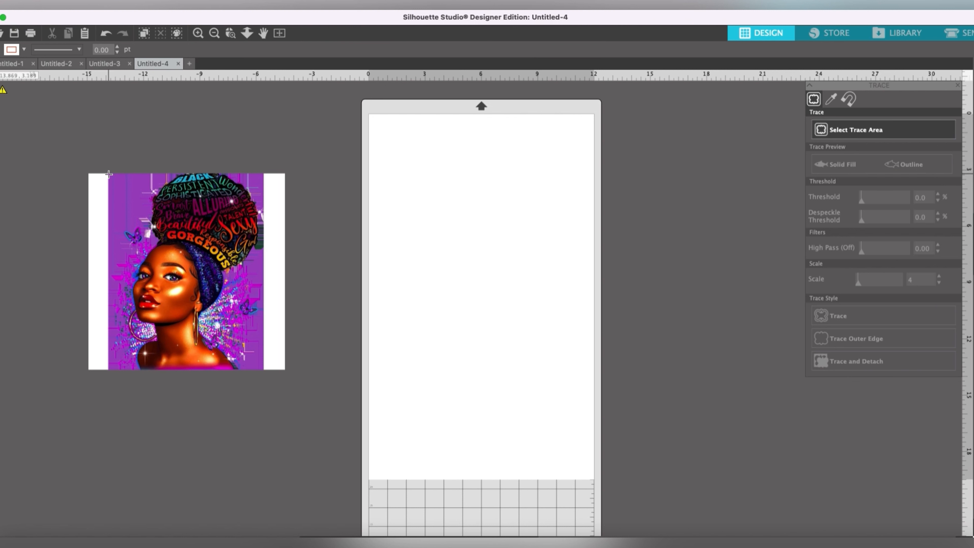
pyautogui.moveTo(109, 174)
pyautogui.mouseDown()
pyautogui.moveTo(256, 349)
pyautogui.moveTo(263, 370)
pyautogui.mouseUp()
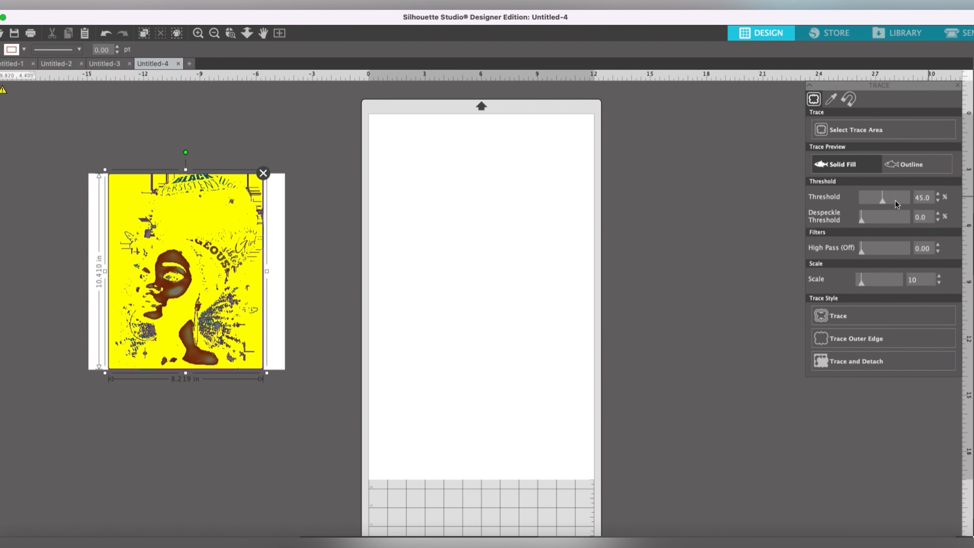
pyautogui.moveTo(881, 205); pyautogui.dragTo(921, 215)
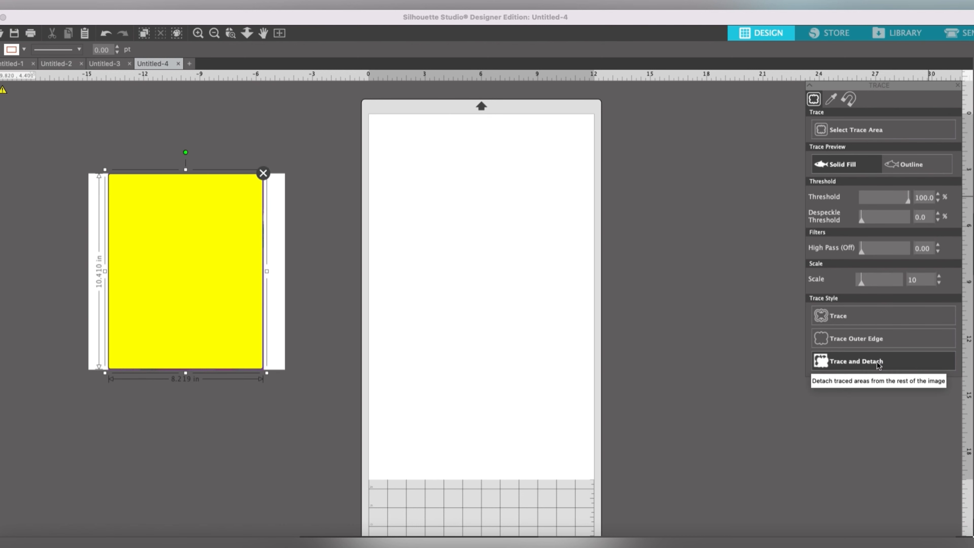
pyautogui.click(686, 257)
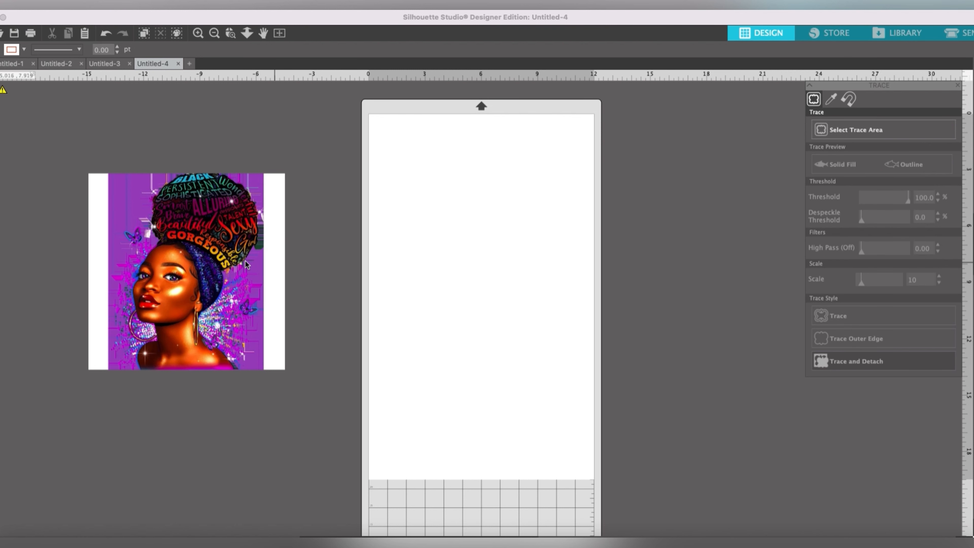
# Pull the detached picture off the original, delete the leftover white strips, and move the picture back beside the page
pyautogui.click(213, 279)
pyautogui.moveTo(214, 279); pyautogui.dragTo(222, 542)
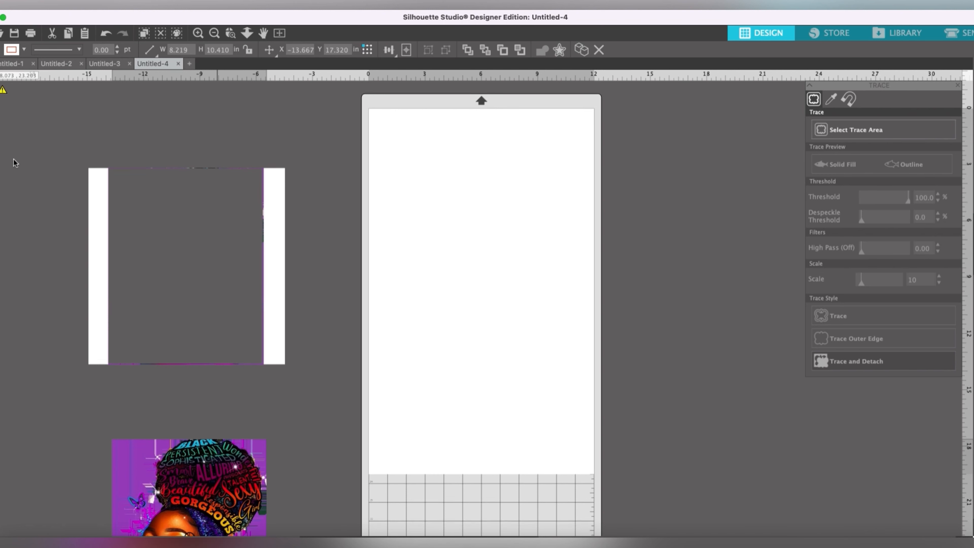
pyautogui.click(53, 132)
pyautogui.moveTo(53, 133); pyautogui.dragTo(334, 394)
pyautogui.press('Delete')
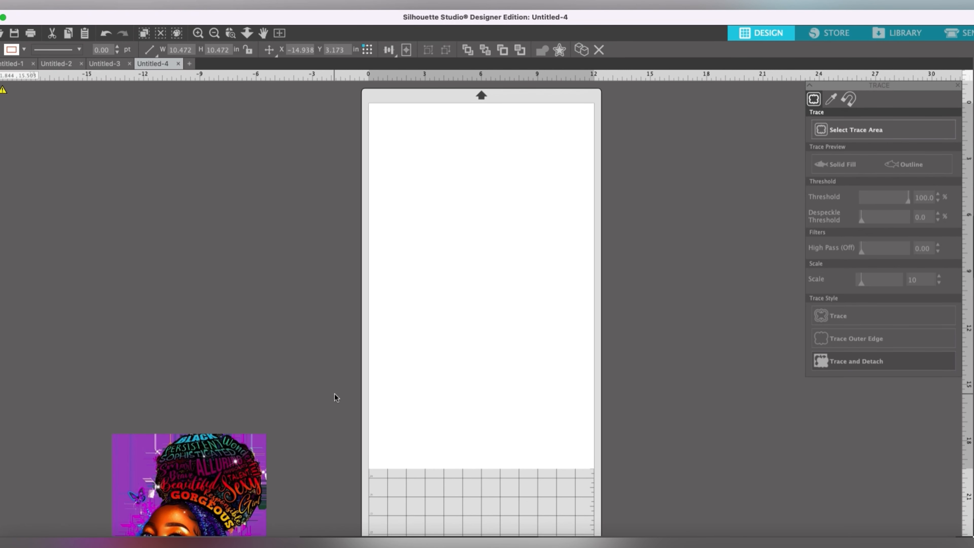
pyautogui.moveTo(238, 447); pyautogui.dragTo(269, 217)
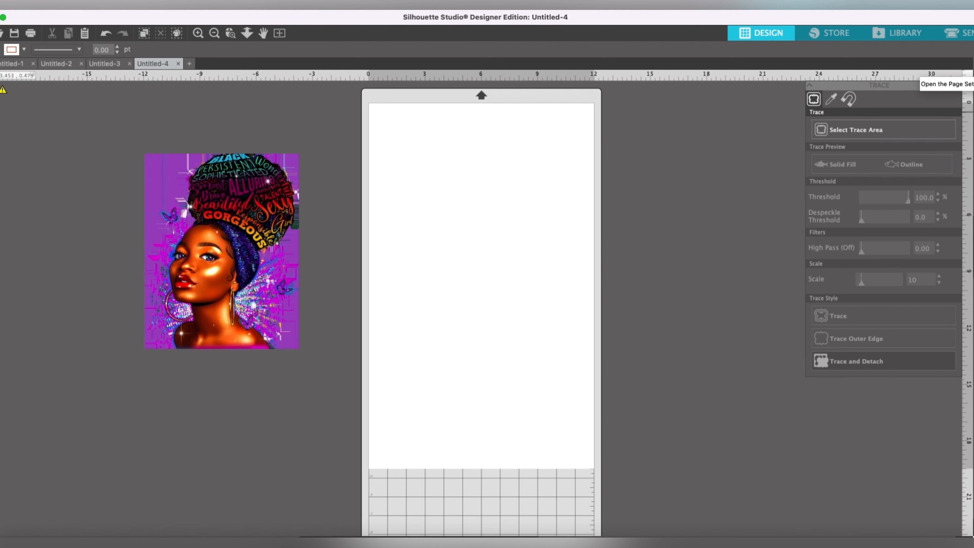
# In the page setup, set the media width to 16.5 in
pyautogui.click(967, 75)
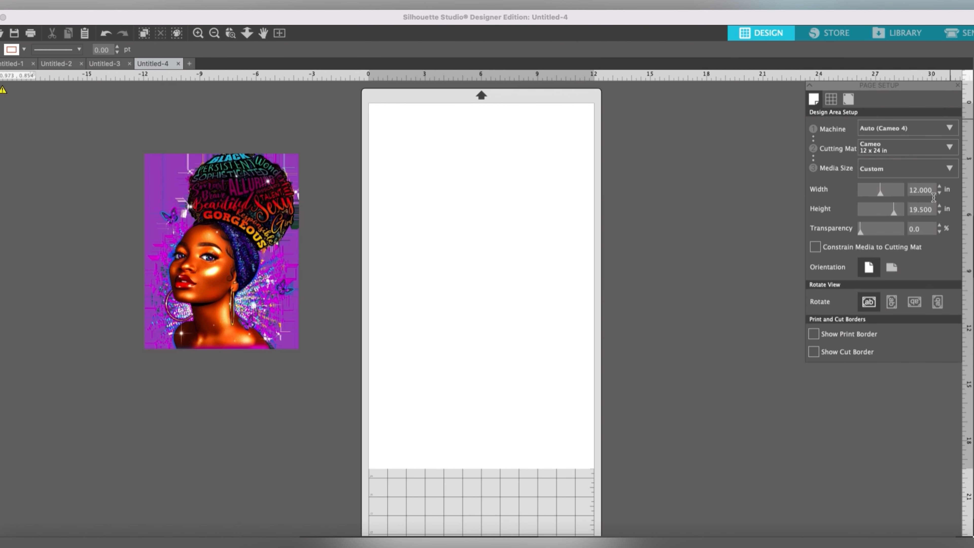
pyautogui.moveTo(936, 189); pyautogui.dragTo(847, 194)
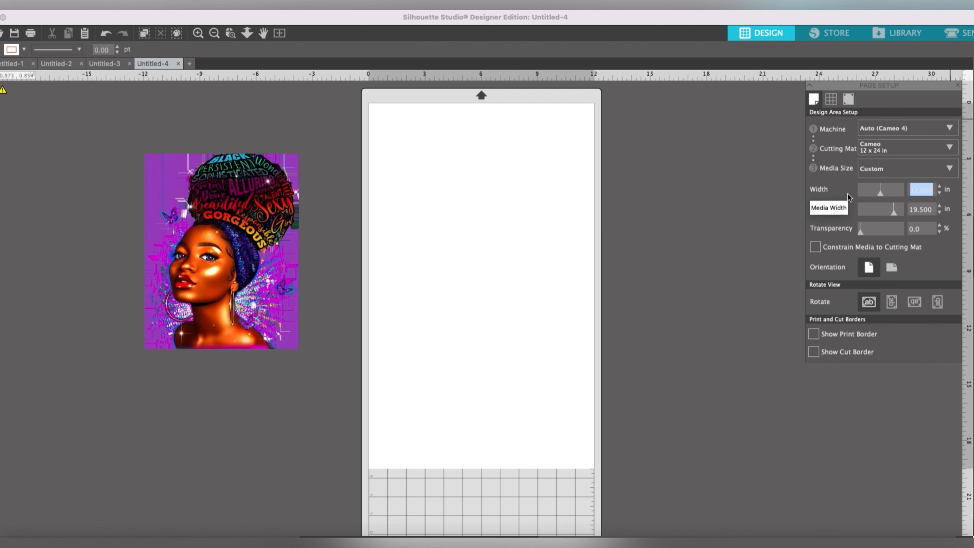
pyautogui.write('16.5')
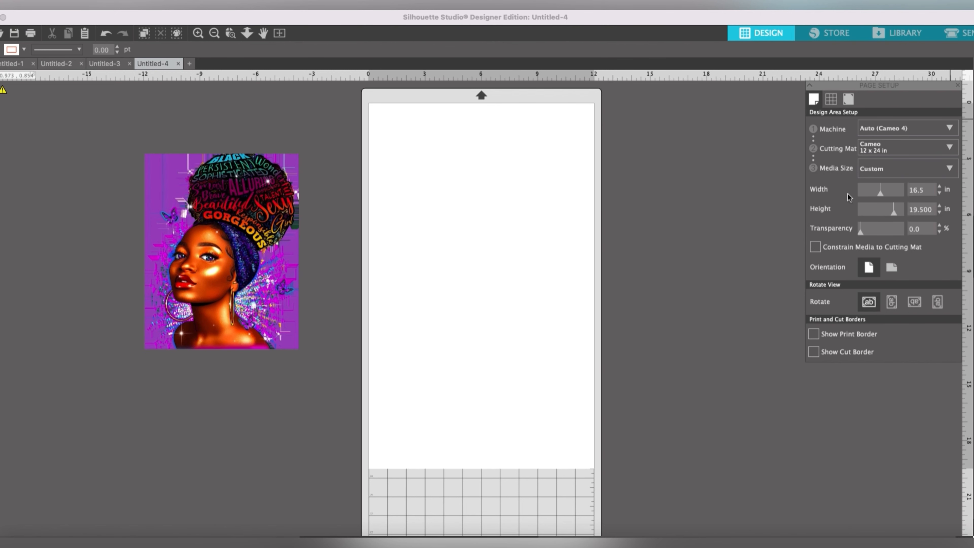
pyautogui.press('Tab')
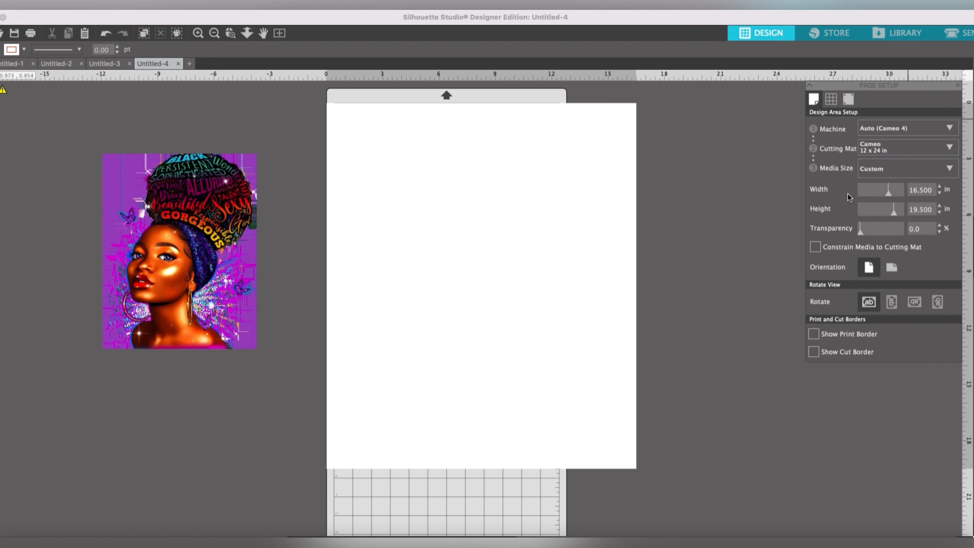
# Set the media width to 15.5 in and the height to 16.5 in
pyautogui.moveTo(935, 193); pyautogui.dragTo(886, 198)
pyautogui.write('15.5')
pyautogui.press('Tab')
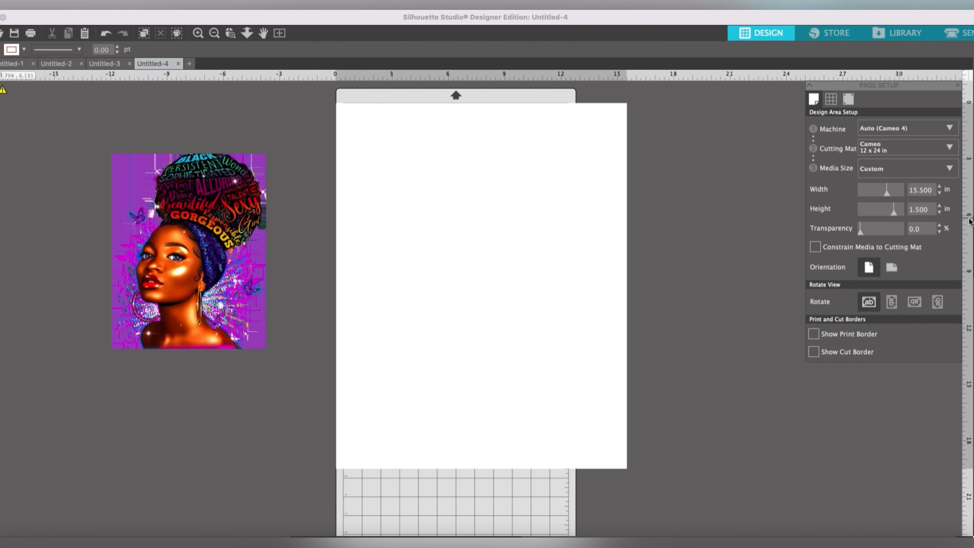
pyautogui.press('Return')
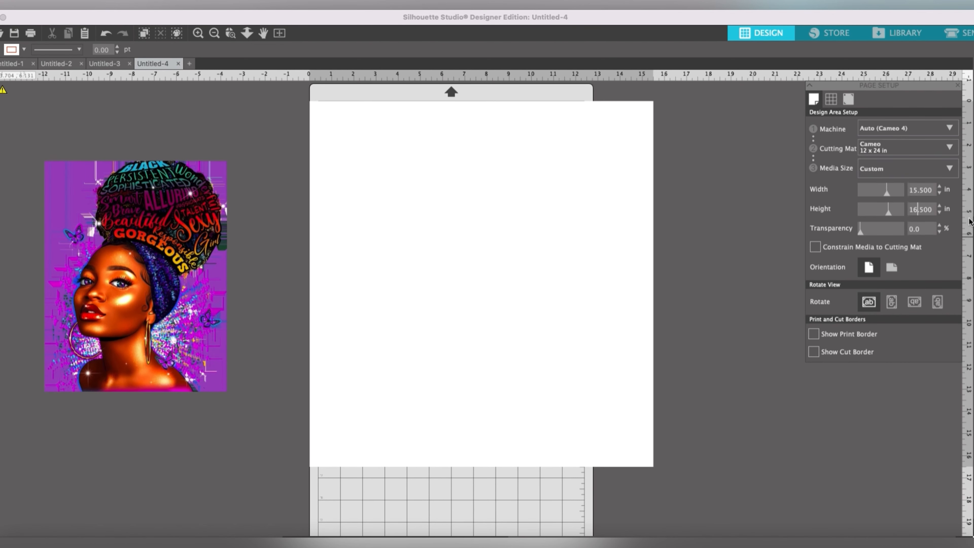
# Set the cutting mat to None
pyautogui.scroll(-1, 601, 218)
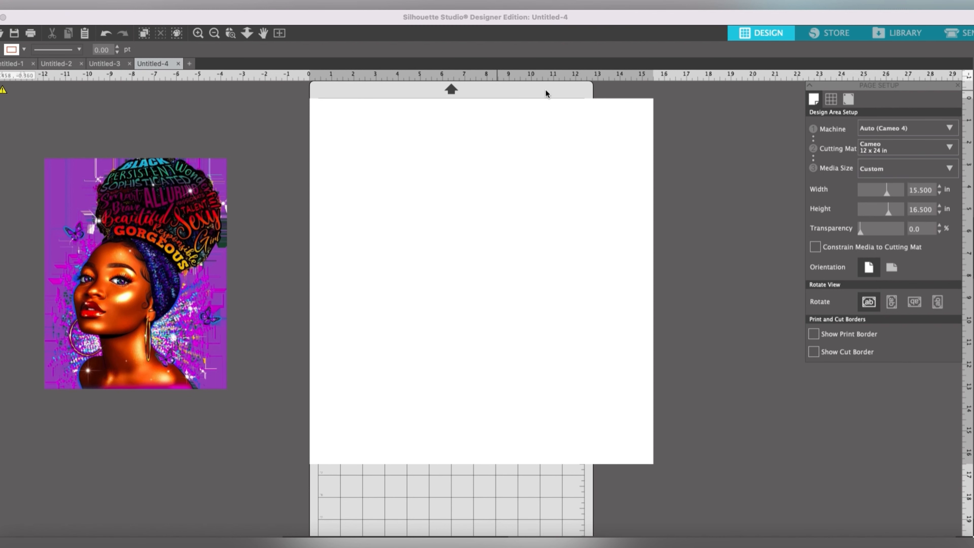
pyautogui.click(906, 151)
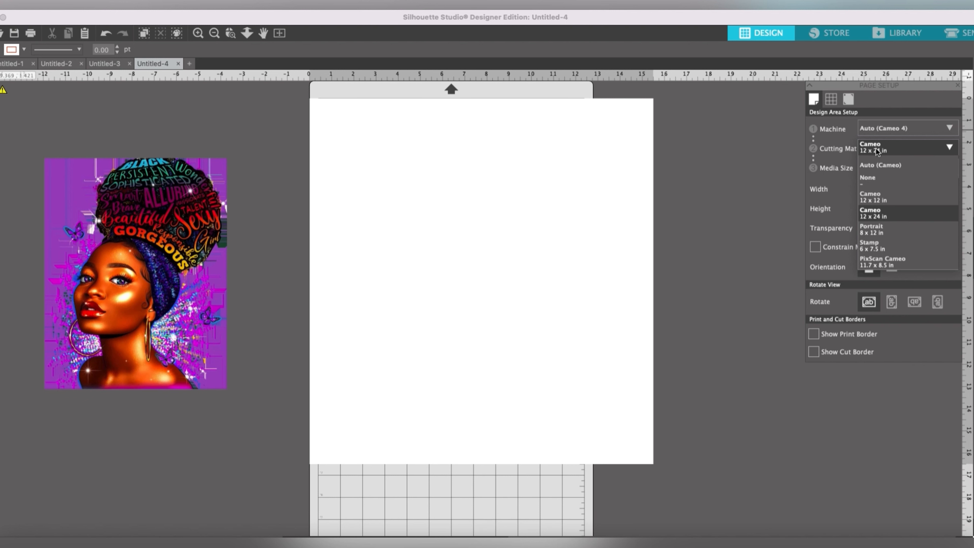
pyautogui.click(880, 183)
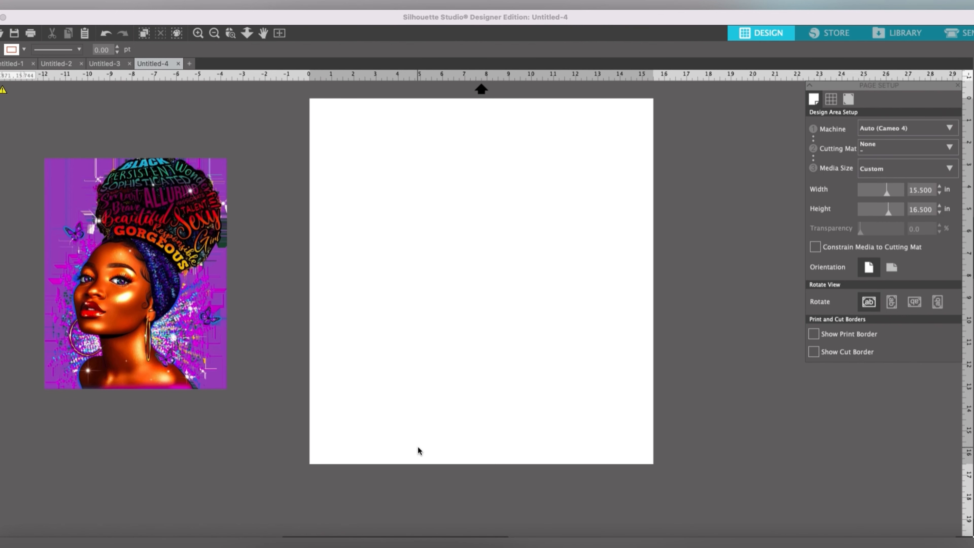
# Move the picture to the page's upper-left corner and enlarge it proportionally to about 13.07 by 16.55 in, filling the page height
pyautogui.click(108, 280)
pyautogui.moveTo(107, 280); pyautogui.dragTo(382, 194)
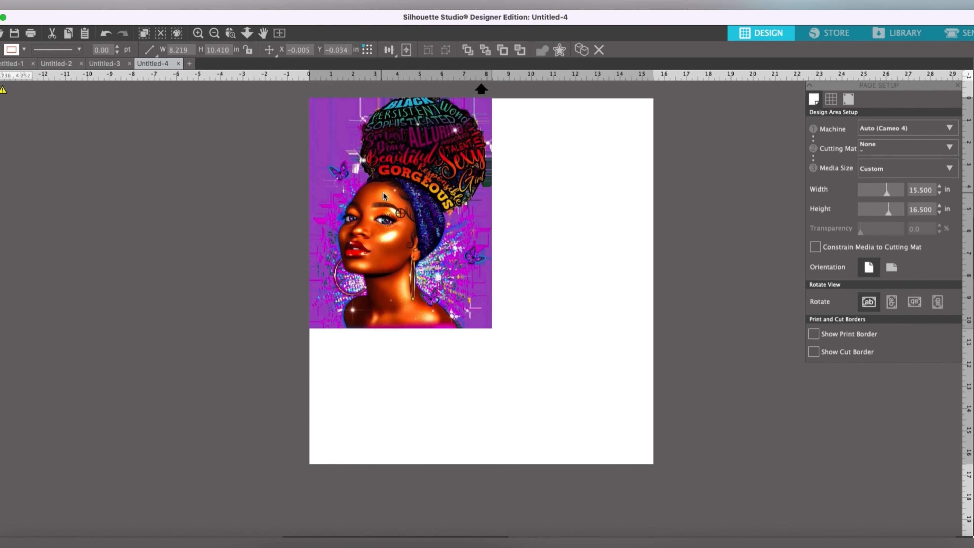
pyautogui.click(430, 215)
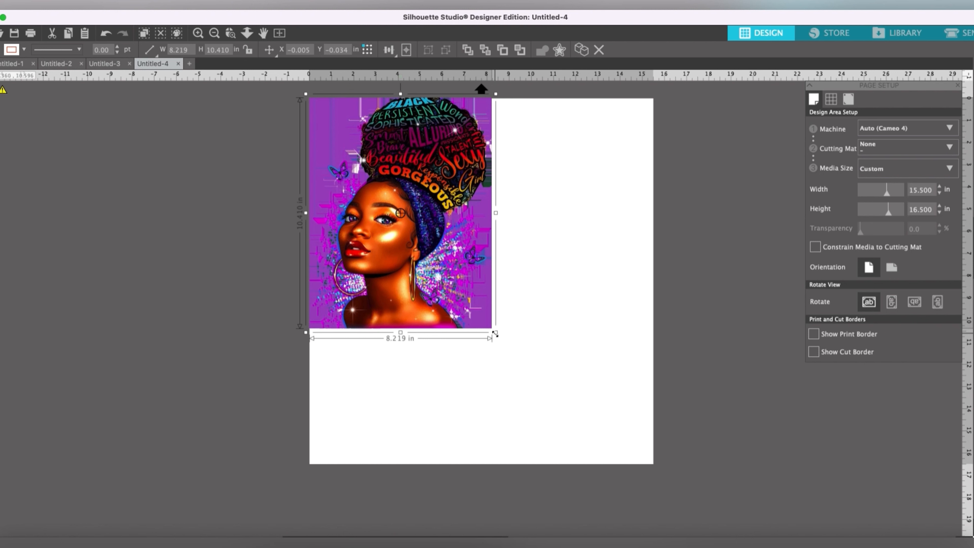
pyautogui.moveTo(498, 336); pyautogui.dragTo(562, 417)
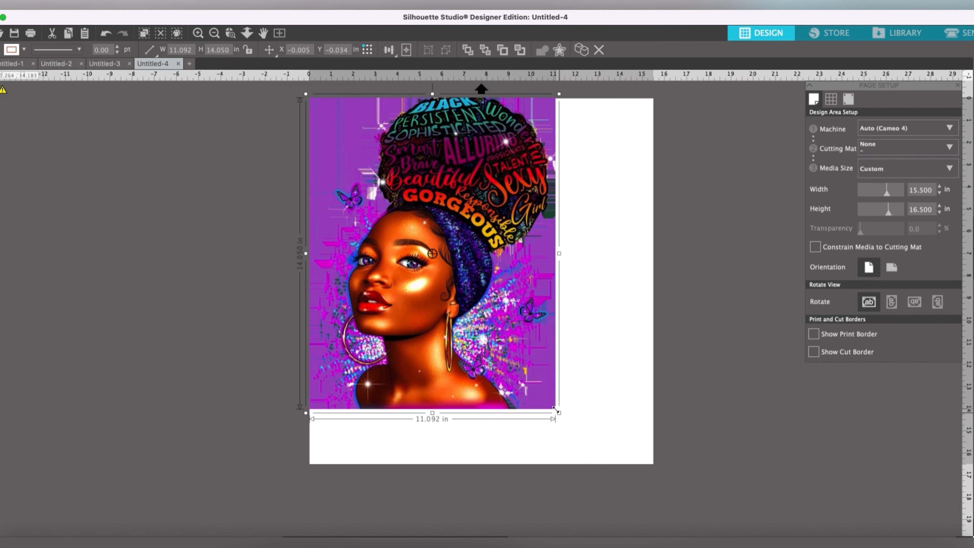
pyautogui.moveTo(561, 417); pyautogui.dragTo(614, 463)
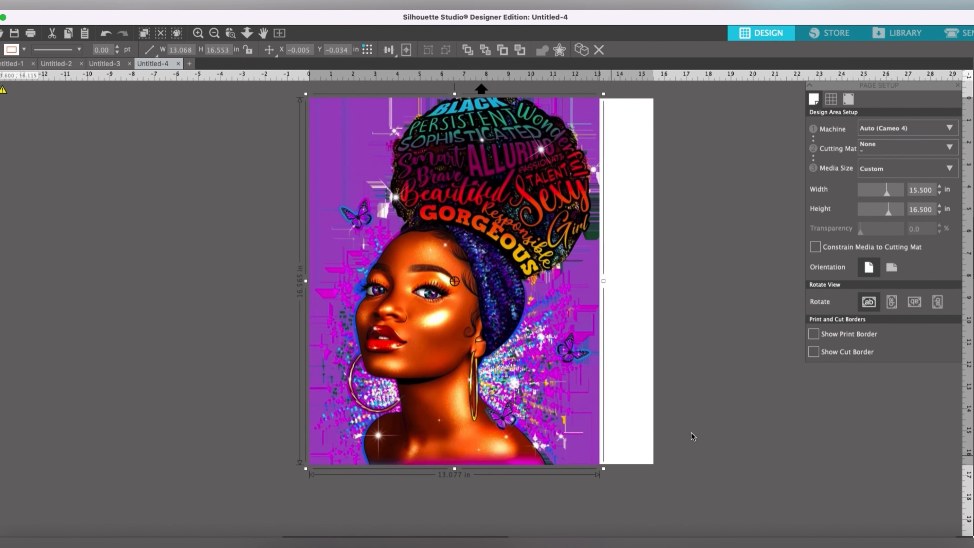
# Nudge the picture into line with the page edges and stretch its width to about 15.54 in to fill the page
pyautogui.click(696, 401)
pyautogui.moveTo(472, 334); pyautogui.dragTo(464, 329)
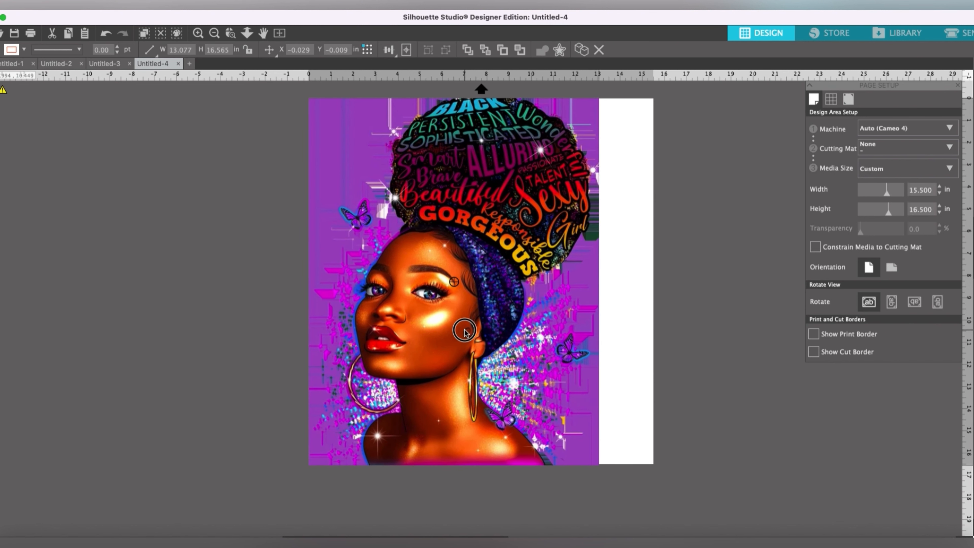
pyautogui.click(549, 316)
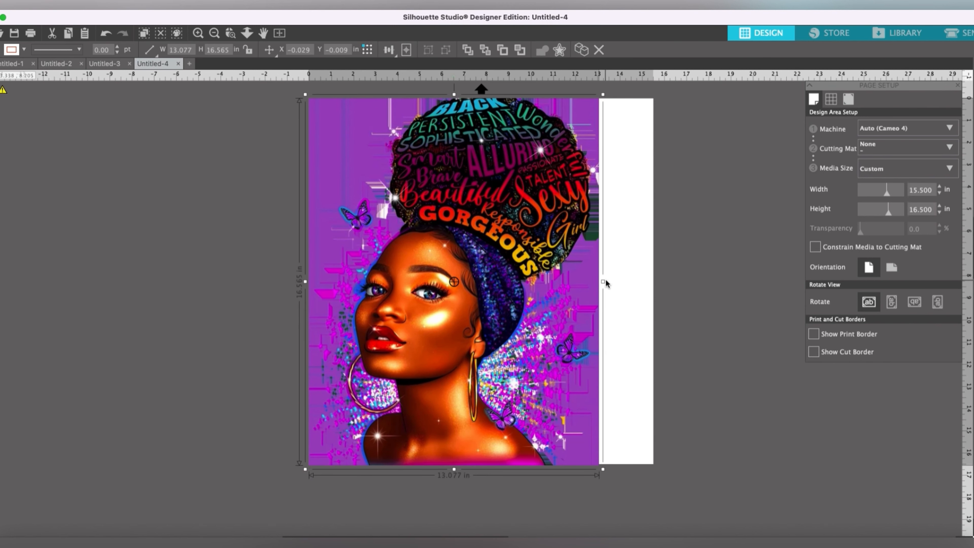
pyautogui.moveTo(603, 282); pyautogui.dragTo(658, 303)
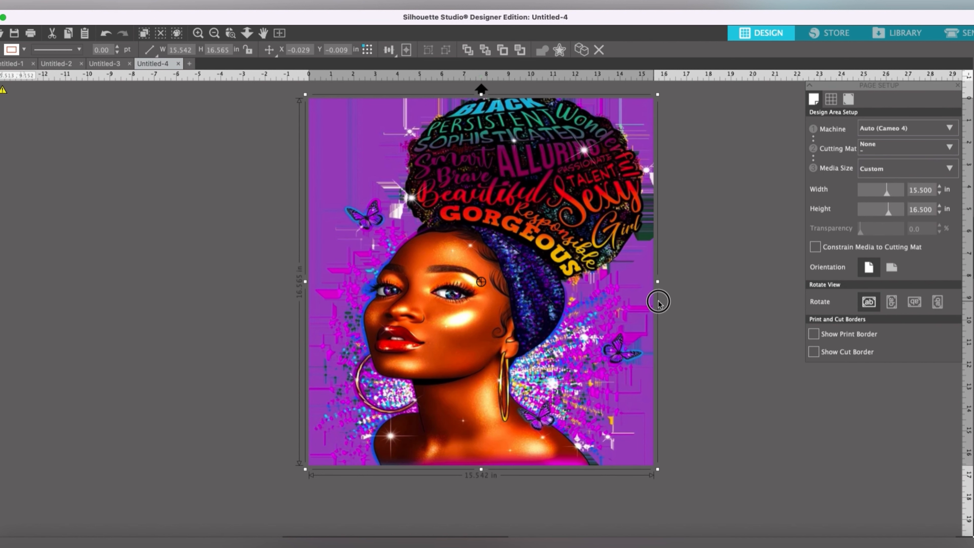
pyautogui.click(736, 315)
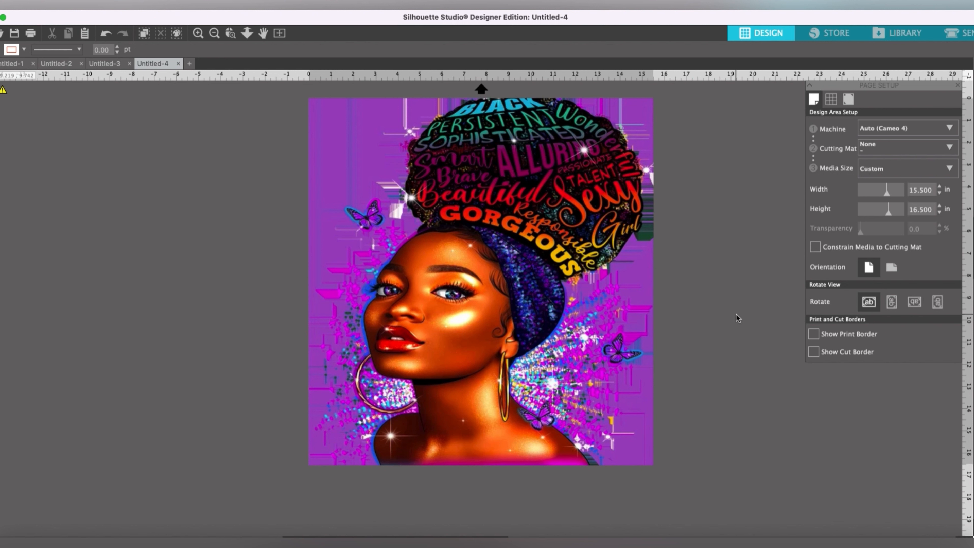
pyautogui.click(480, 249)
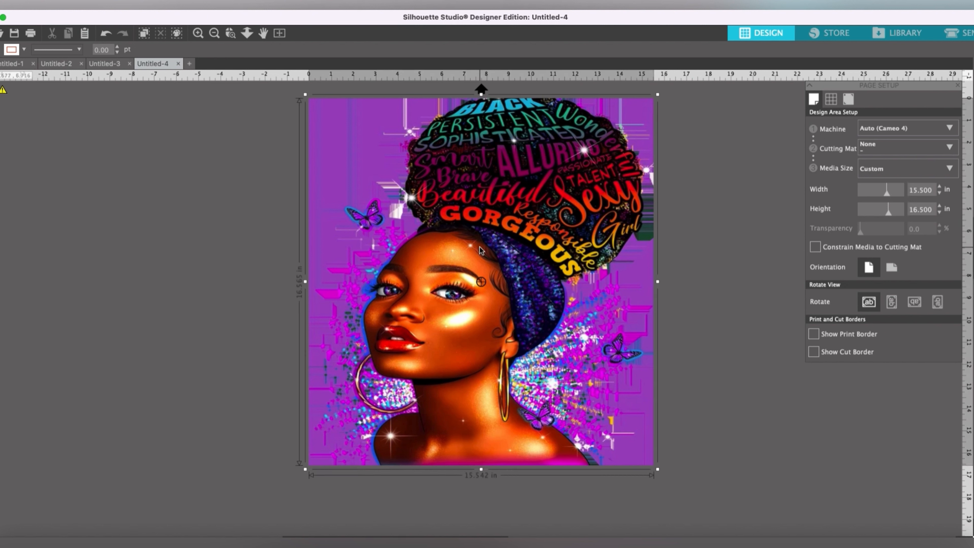
pyautogui.rightClick(479, 249)
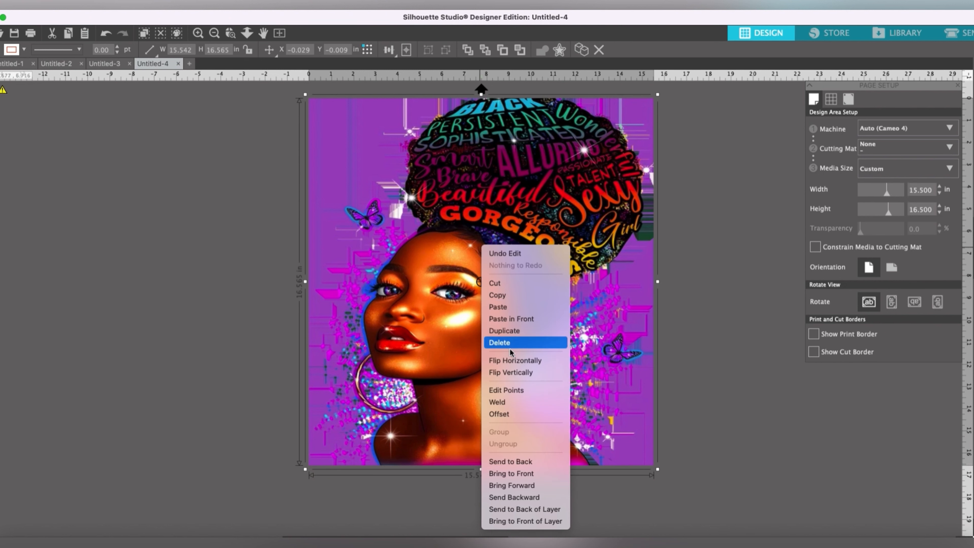
pyautogui.click(170, 244)
pyautogui.click(198, 232)
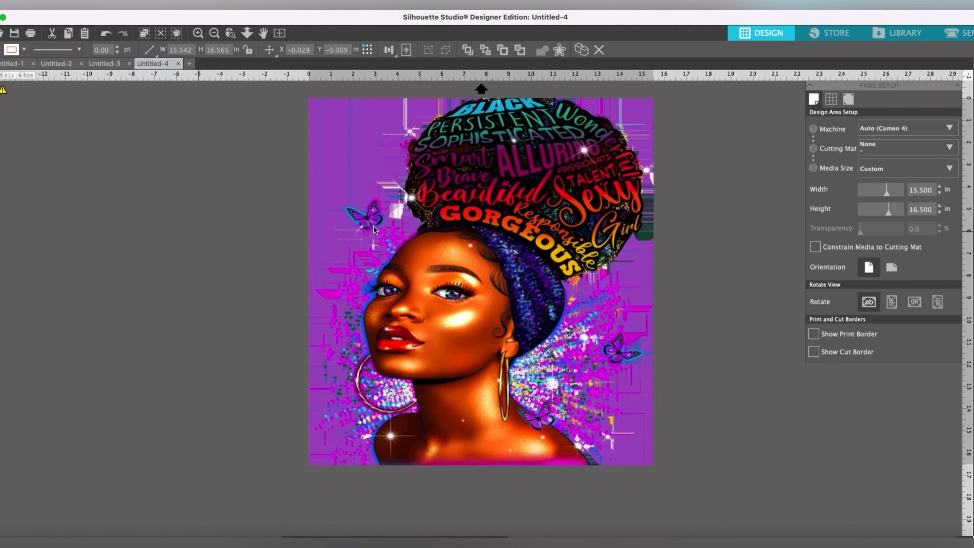
# Mirror the picture on the page by flipping it horizontally
pyautogui.click(439, 231)
pyautogui.click(102, 4)
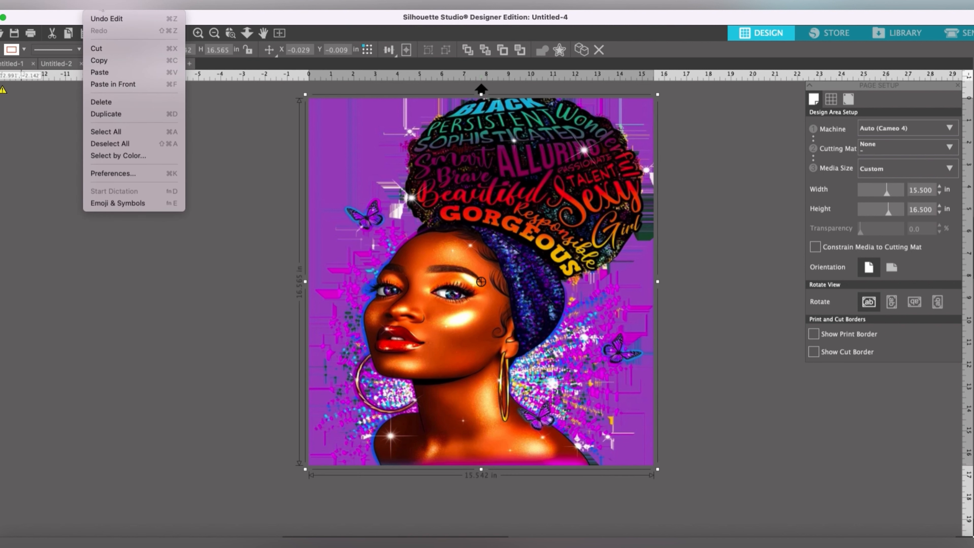
pyautogui.moveTo(82, 5)
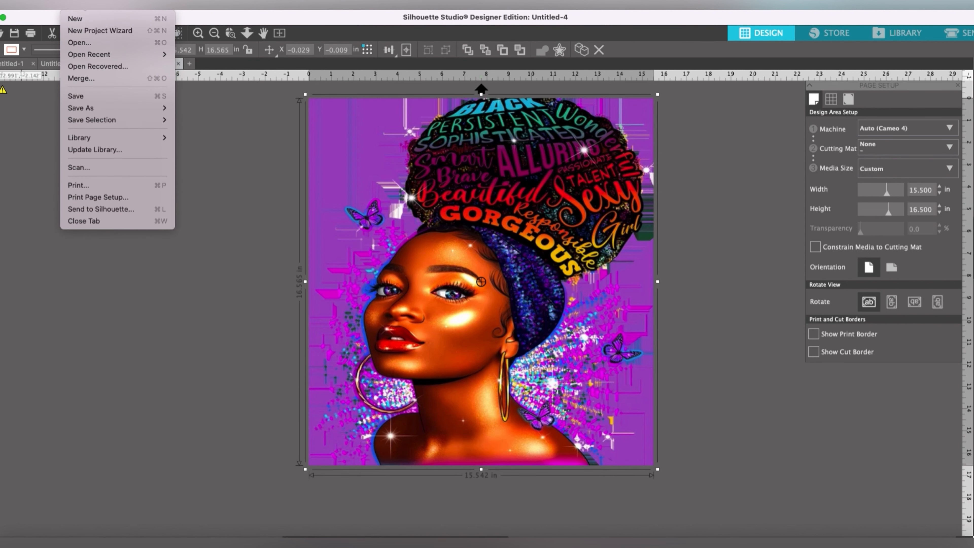
pyautogui.moveTo(185, 6)
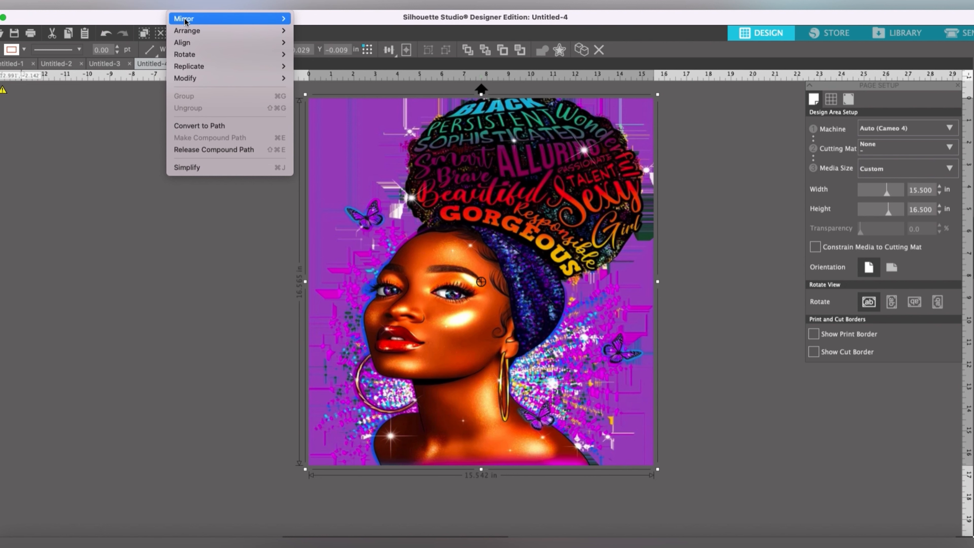
pyautogui.moveTo(276, 18)
pyautogui.click(336, 20)
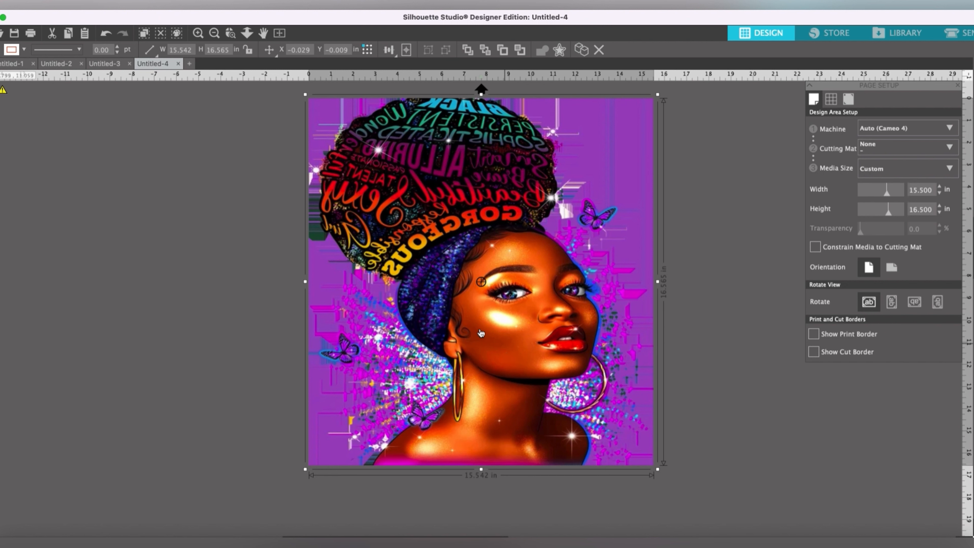
pyautogui.click(181, 5)
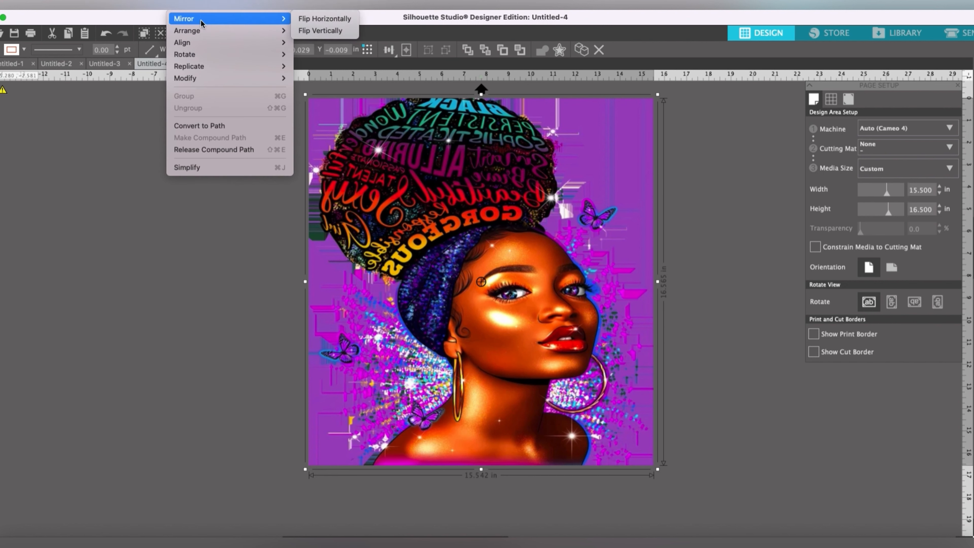
pyautogui.click(221, 326)
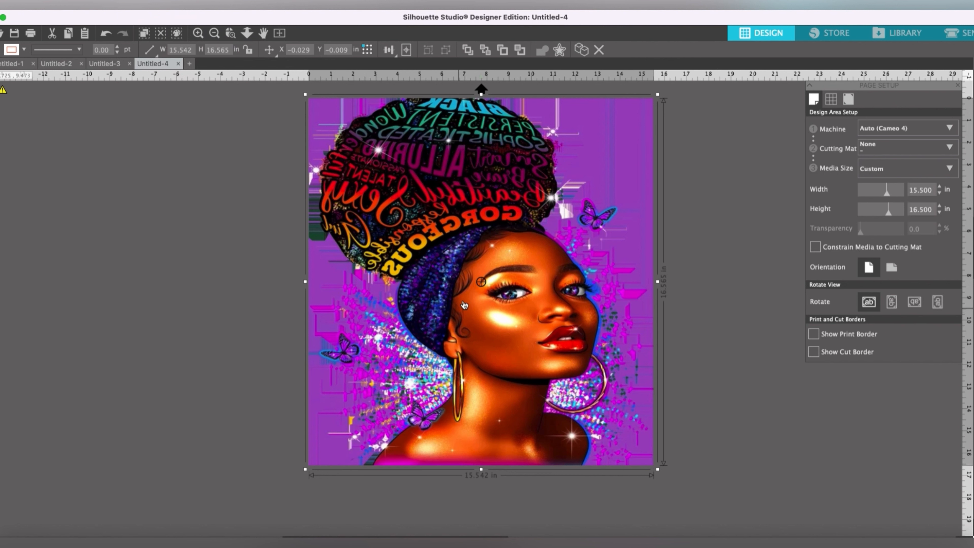
# Duplicate the mirrored picture and place the copy beside the page's right edge, at about X 16.59 in
pyautogui.rightClick(539, 276)
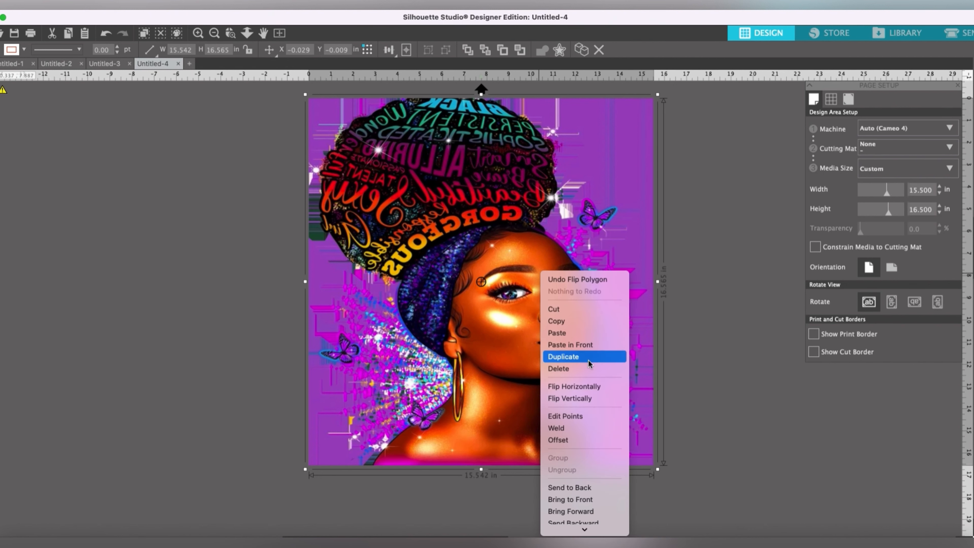
pyautogui.click(576, 357)
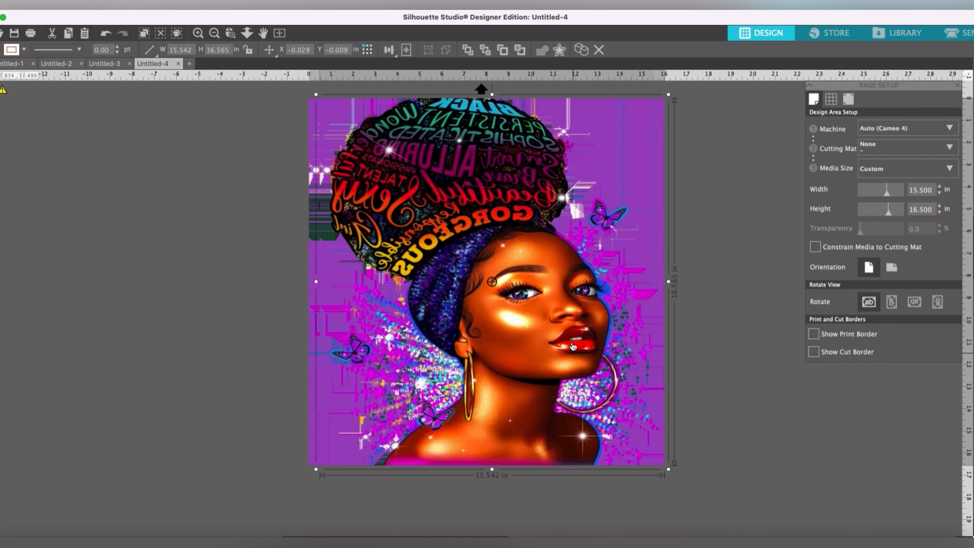
pyautogui.moveTo(562, 299); pyautogui.dragTo(908, 298)
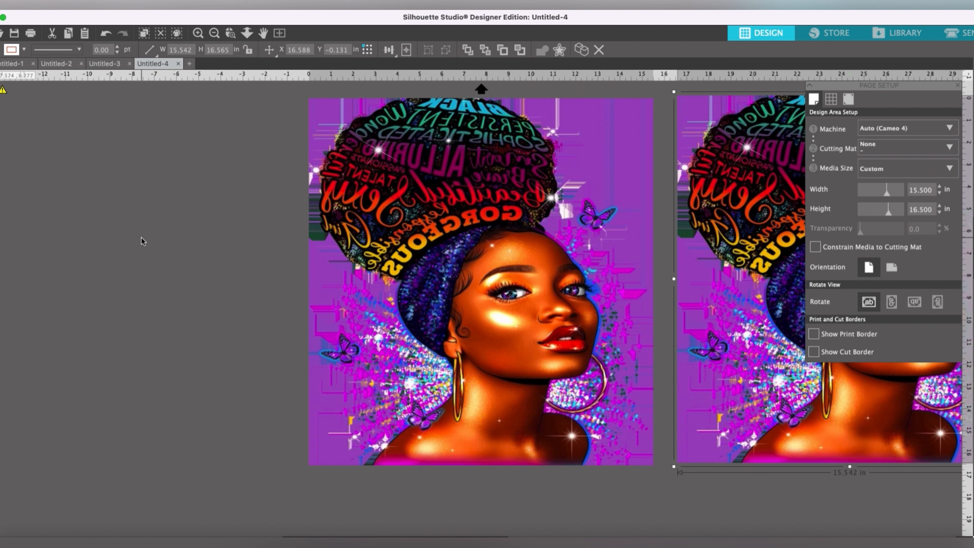
# Draw a rectangle in the empty area left of the page and size it to 11 by 17 in
pyautogui.click(0, 131)
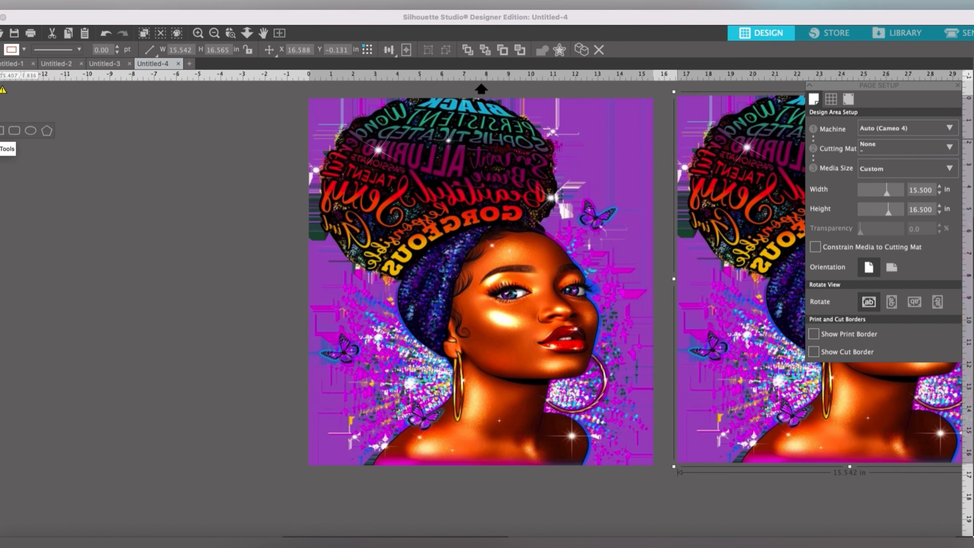
pyautogui.click(1, 130)
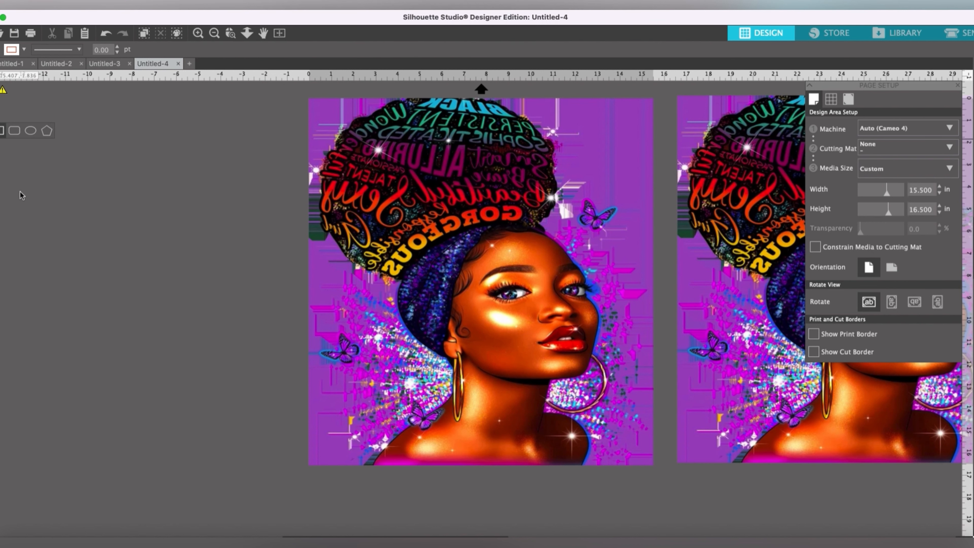
pyautogui.moveTo(73, 153)
pyautogui.mouseDown()
pyautogui.moveTo(158, 304)
pyautogui.moveTo(252, 356)
pyautogui.moveTo(278, 392)
pyautogui.moveTo(278, 448)
pyautogui.moveTo(257, 412)
pyautogui.moveTo(299, 457)
pyautogui.mouseUp()
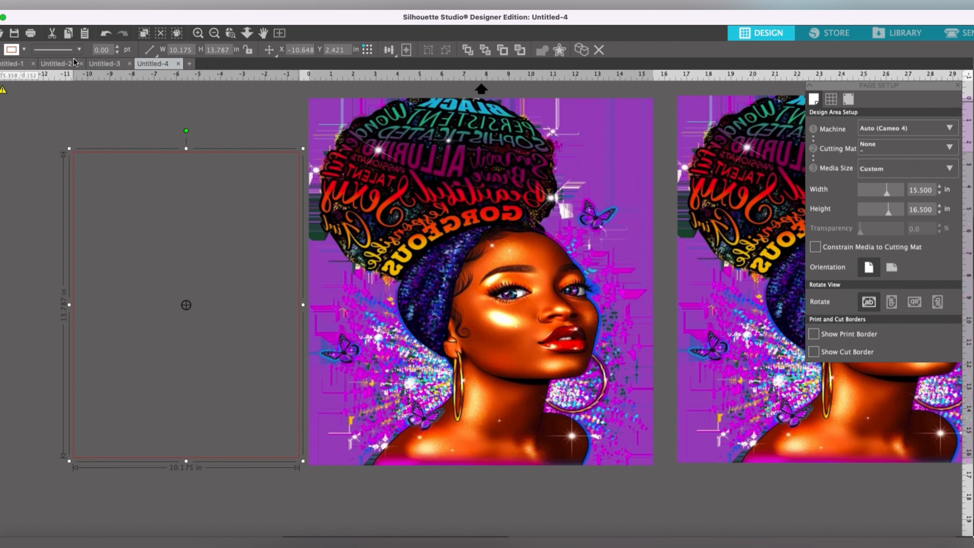
pyautogui.click(191, 49)
pyautogui.write('11')
pyautogui.press('Tab')
pyautogui.write('17')
pyautogui.press('Return')
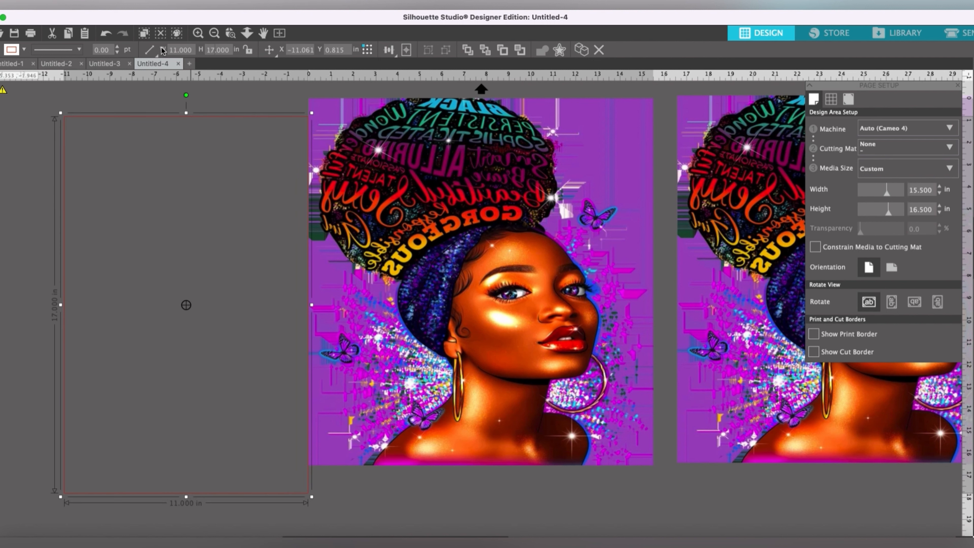
# Duplicate the 11 by 17 in rectangle, place one copy below the page and keep the other left of the page
pyautogui.rightClick(220, 120)
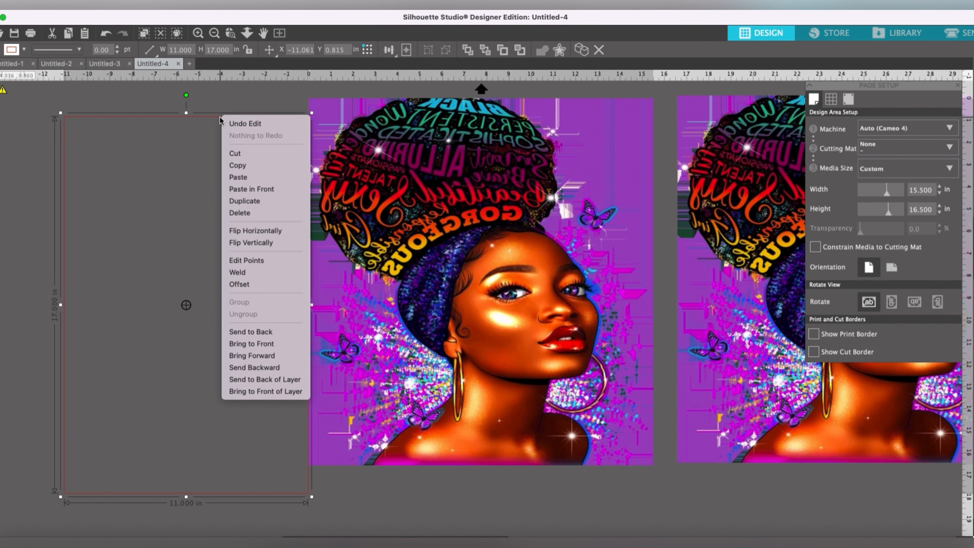
pyautogui.click(265, 201)
pyautogui.moveTo(179, 115); pyautogui.dragTo(204, 102)
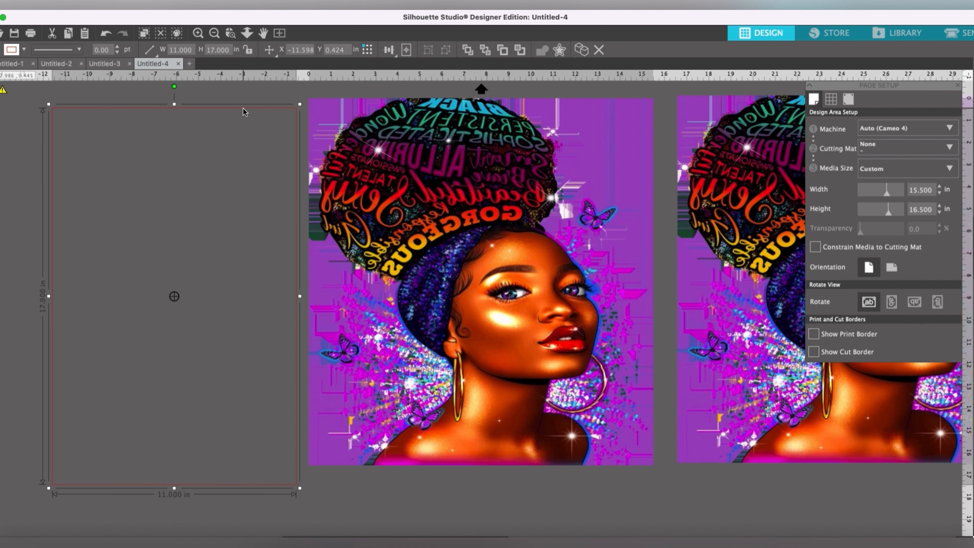
pyautogui.rightClick(244, 111)
pyautogui.click(281, 195)
pyautogui.moveTo(303, 116); pyautogui.dragTo(577, 499)
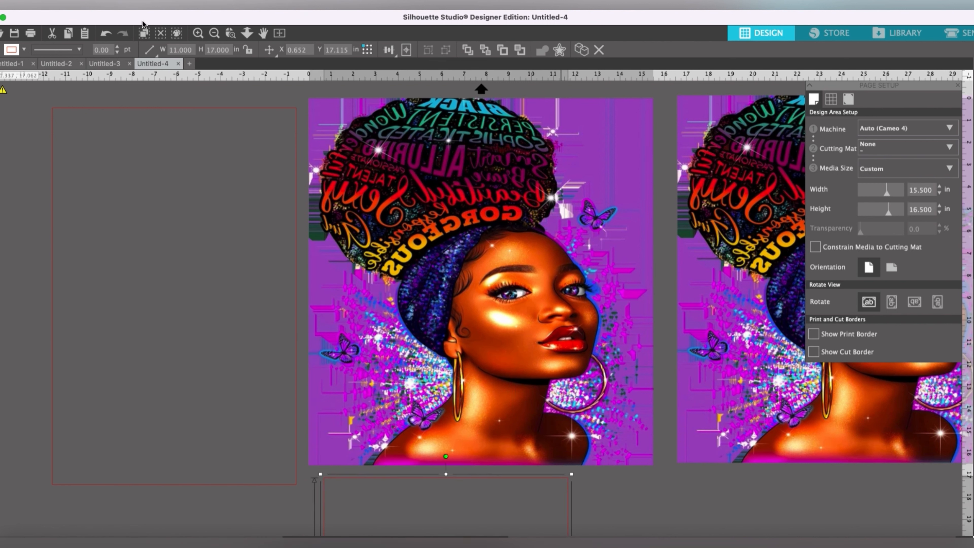
# Fill the rectangle left of the page with light green at 50% transparency and move it partly over the picture
pyautogui.click(219, 111)
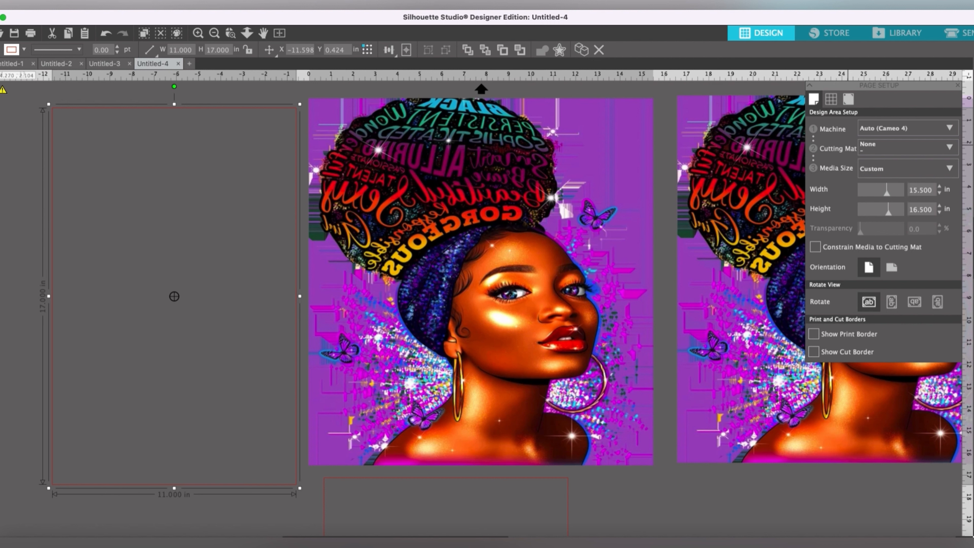
pyautogui.click(973, 111)
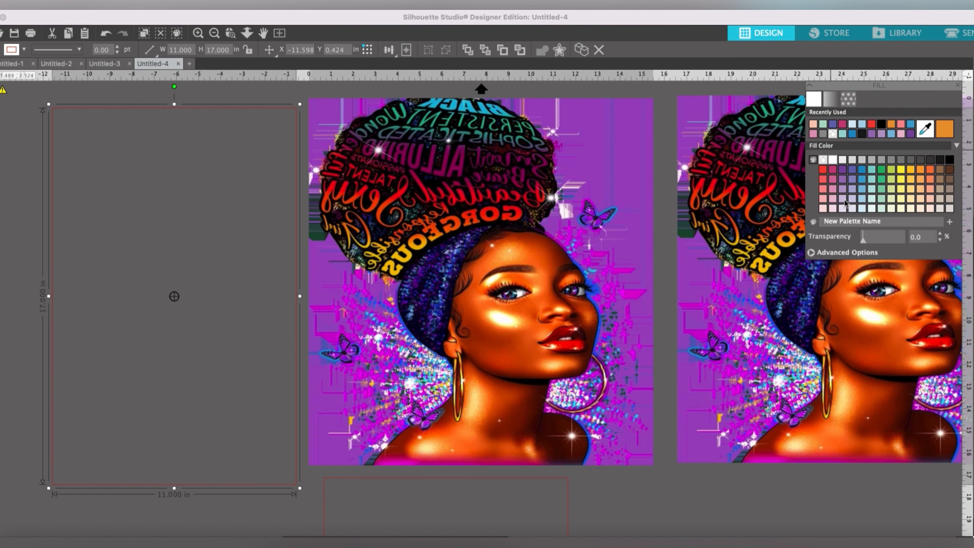
pyautogui.click(882, 199)
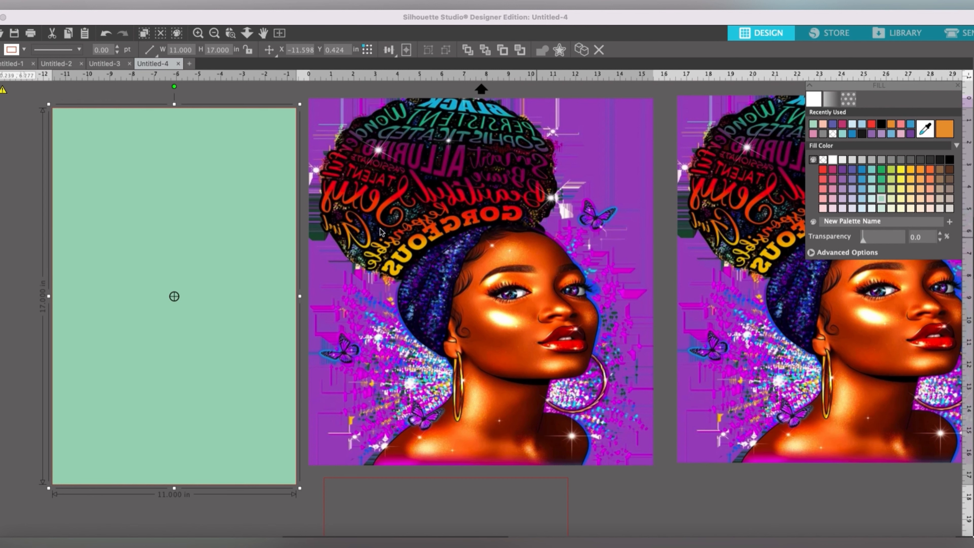
pyautogui.moveTo(269, 221); pyautogui.dragTo(415, 207)
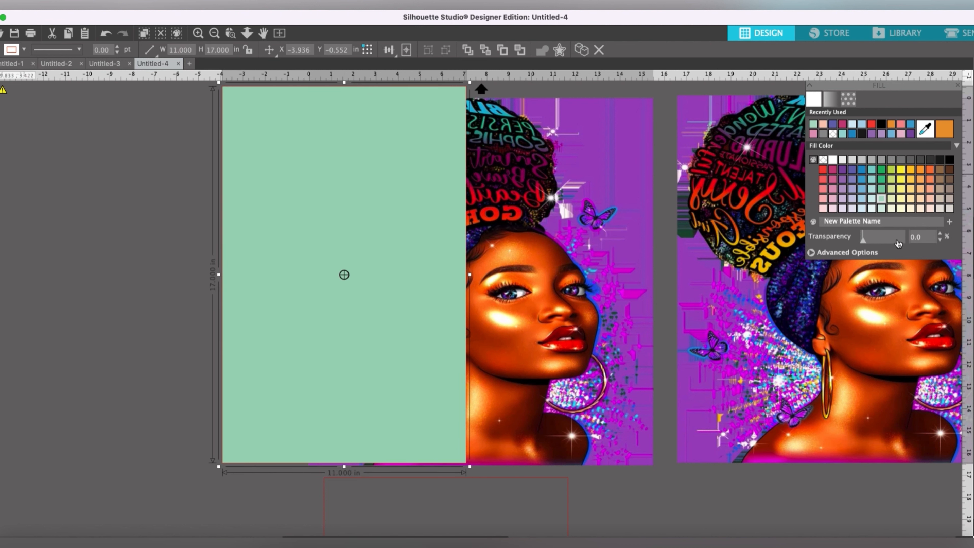
pyautogui.moveTo(866, 244); pyautogui.dragTo(884, 241)
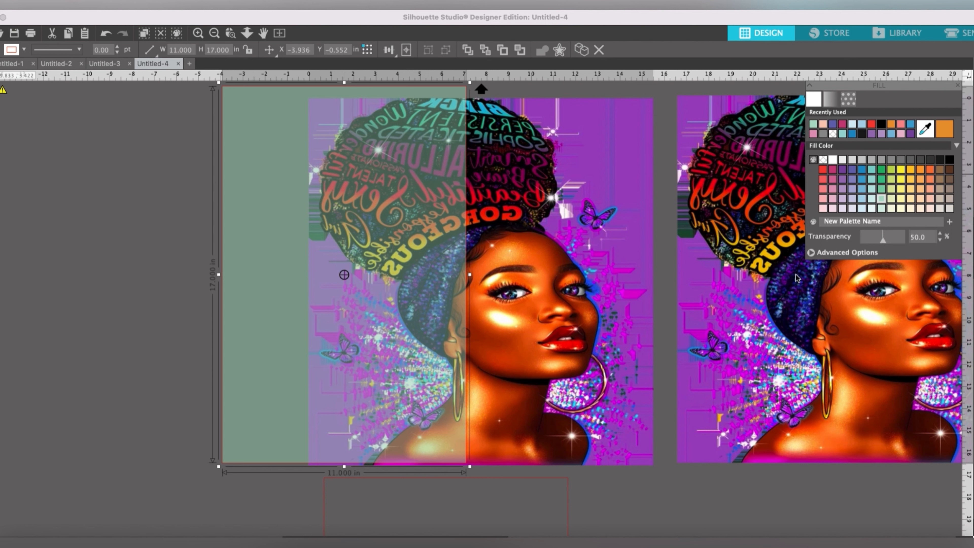
# Fill the rectangle below the page with light yellow and set its transparency to 78%
pyautogui.click(568, 498)
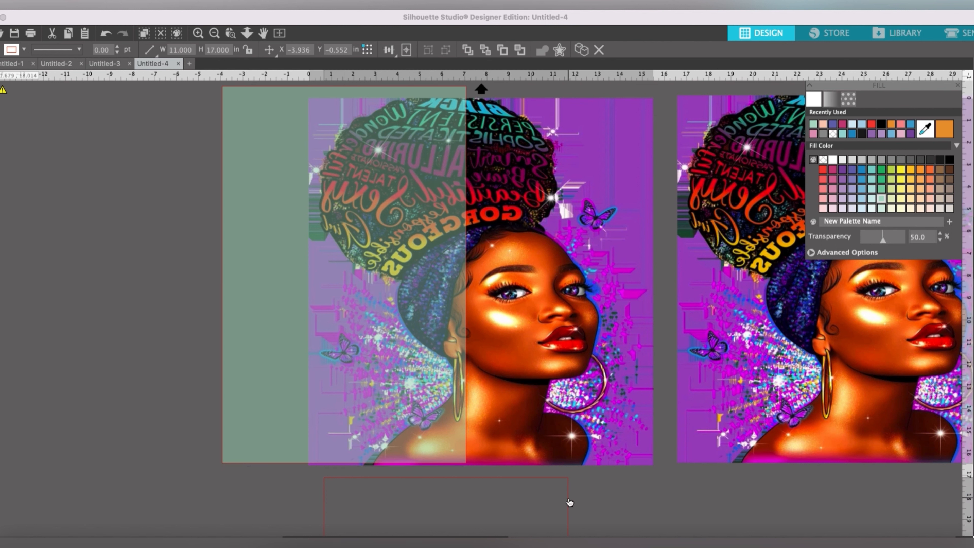
pyautogui.click(902, 207)
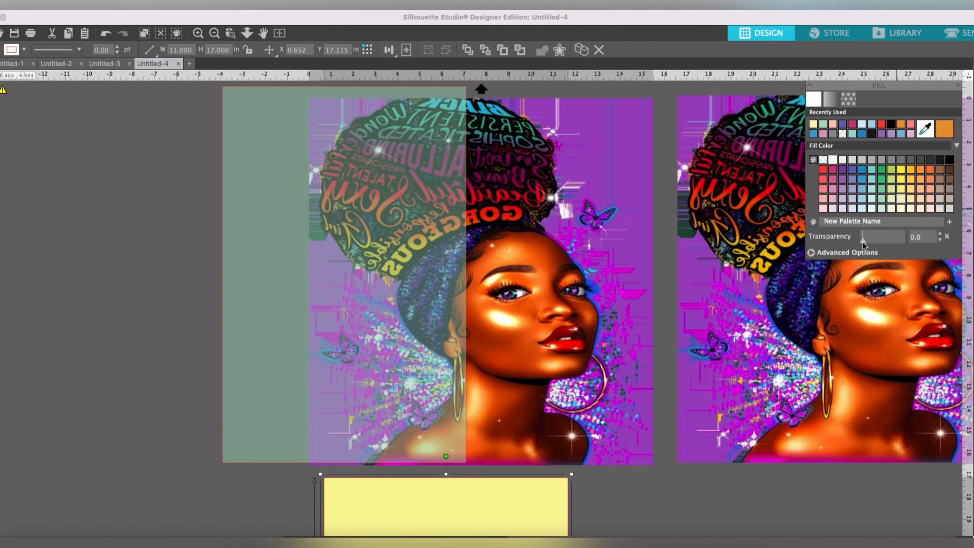
pyautogui.moveTo(862, 242); pyautogui.dragTo(895, 253)
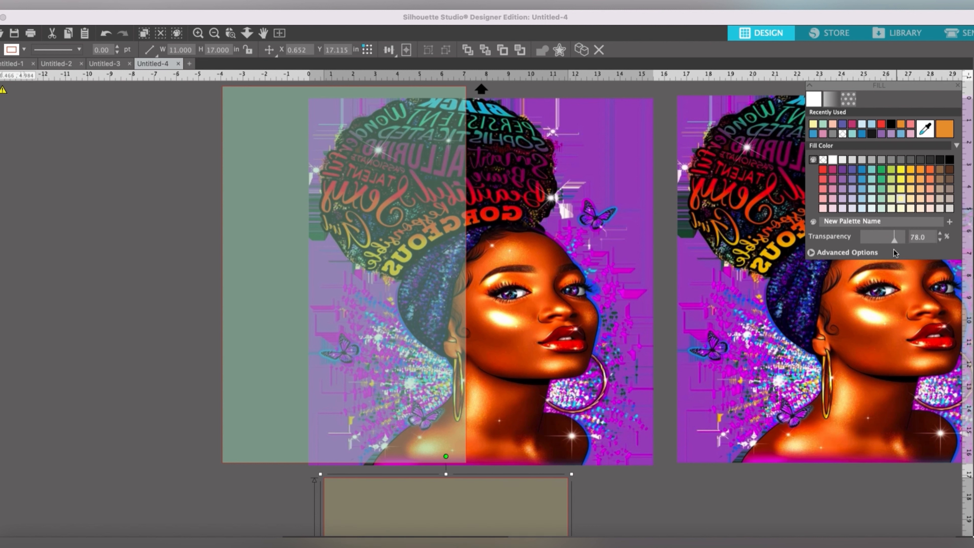
pyautogui.click(644, 502)
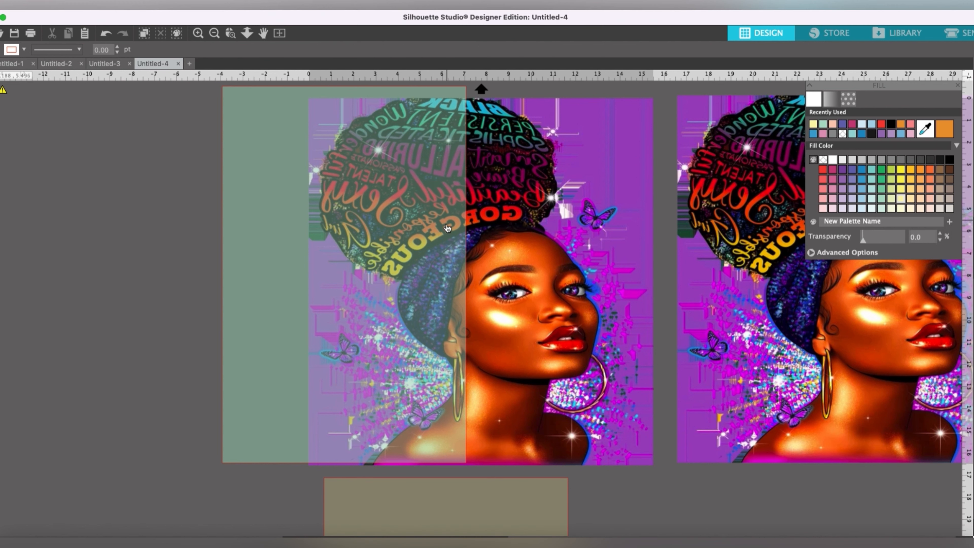
# Position the green rectangle over the left part of the picture, slightly overlapping the page's top, left and bottom edges
pyautogui.moveTo(284, 311); pyautogui.dragTo(350, 319)
pyautogui.click(498, 500)
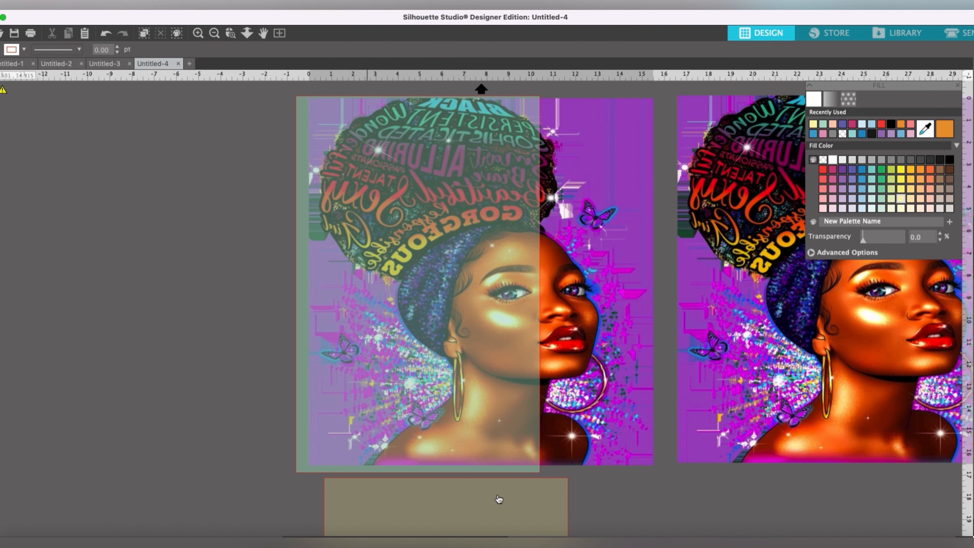
pyautogui.moveTo(299, 213); pyautogui.dragTo(305, 211)
pyautogui.click(268, 231)
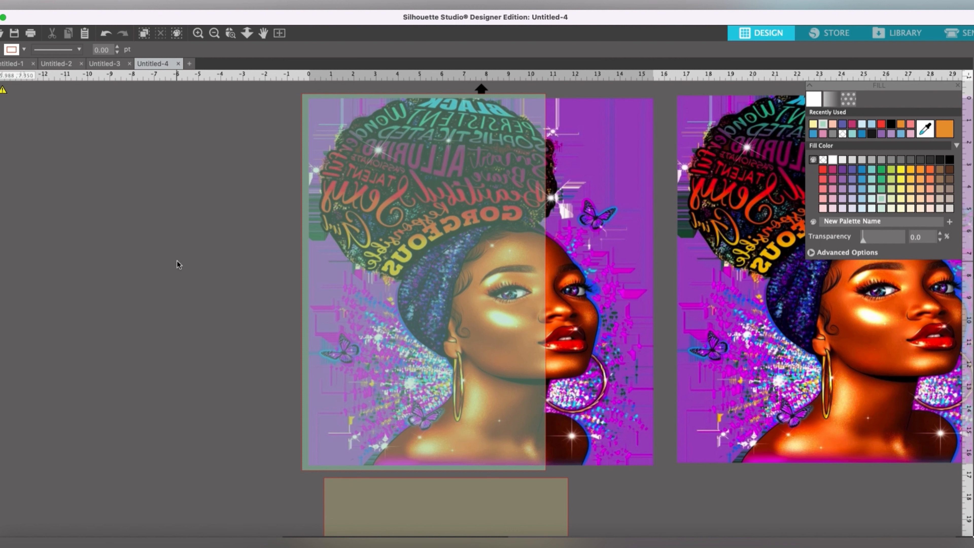
# Crop the picture on the page to the green rectangle and move the cropped piece left of the page
pyautogui.moveTo(176, 261); pyautogui.dragTo(311, 270)
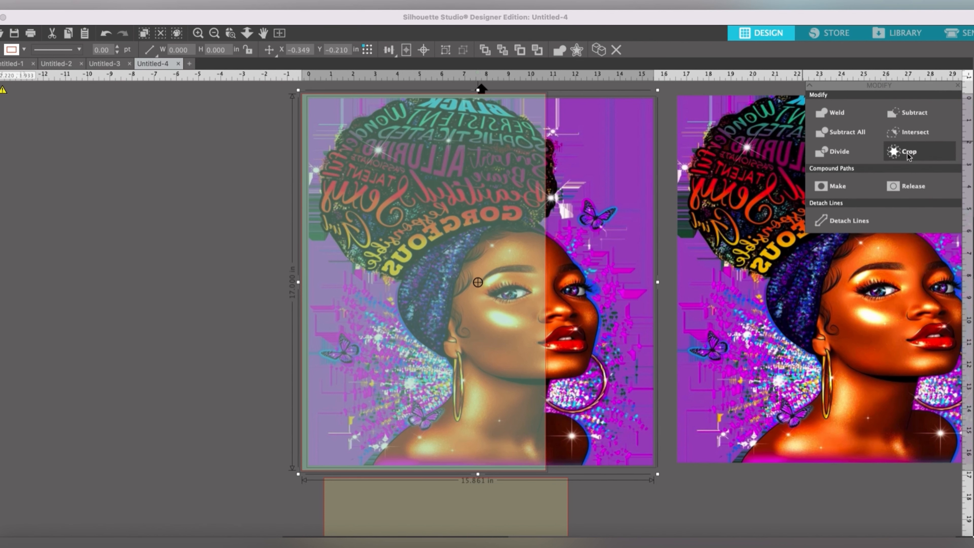
pyautogui.click(907, 154)
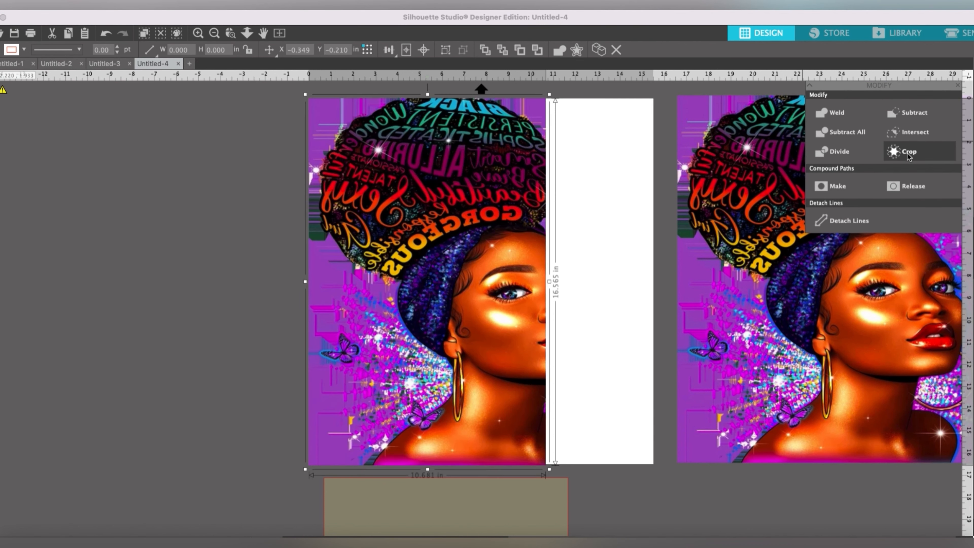
pyautogui.moveTo(406, 226); pyautogui.dragTo(153, 221)
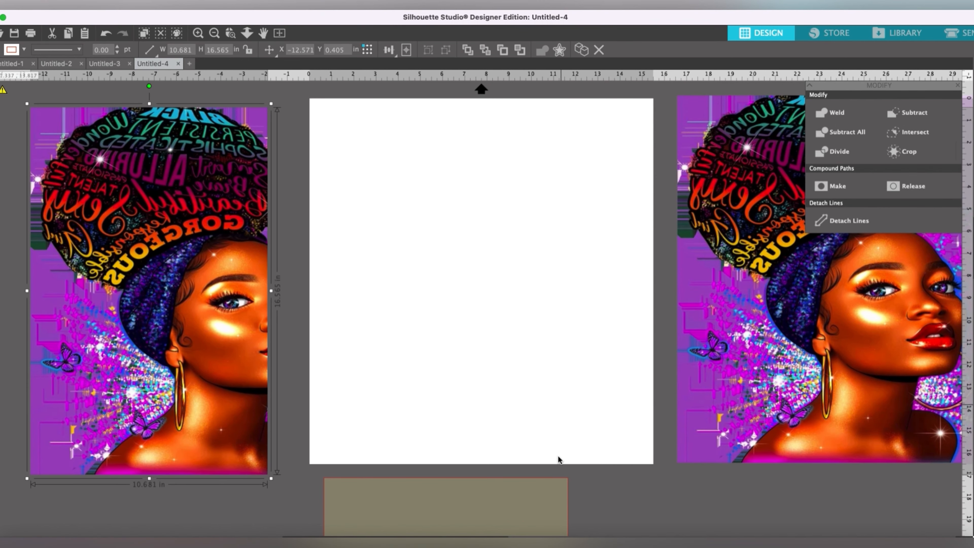
# Move the duplicate picture onto the page and place the yellow rectangle over its right part, slightly past the page's right edge
pyautogui.moveTo(820, 336); pyautogui.dragTo(450, 338)
pyautogui.moveTo(526, 477); pyautogui.dragTo(616, 132)
pyautogui.click(702, 153)
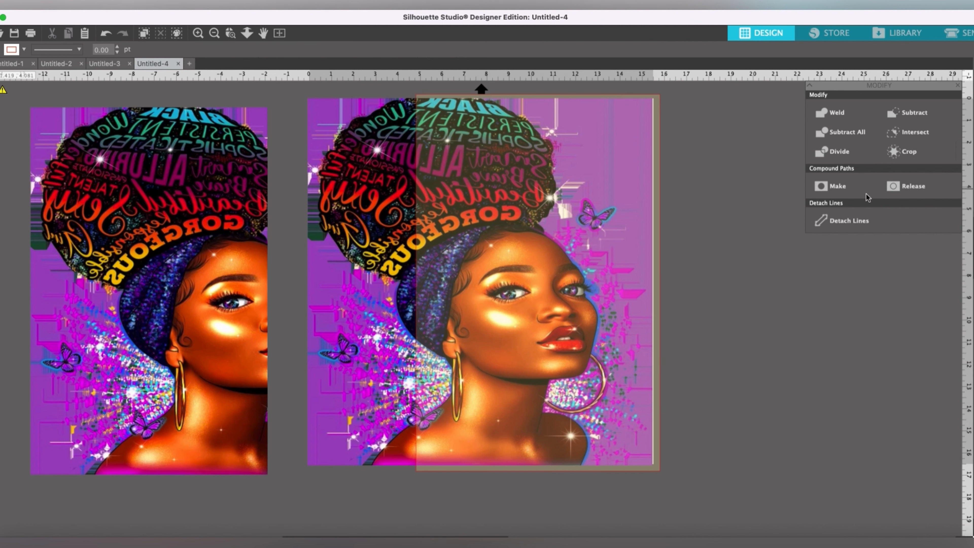
# Try to crop the picture on the page to the yellow rectangle, and undo moving the rectangle aside
pyautogui.click(578, 319)
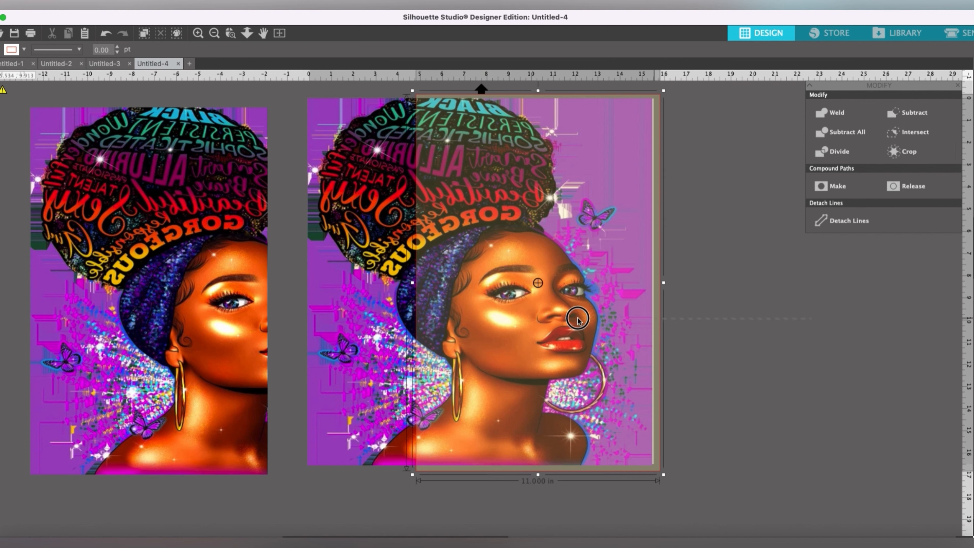
pyautogui.moveTo(578, 318); pyautogui.dragTo(549, 316)
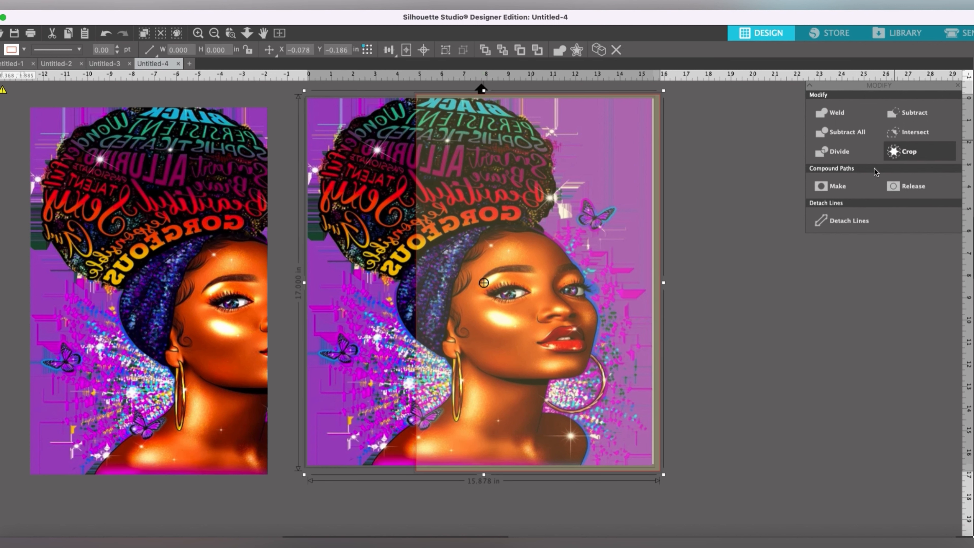
pyautogui.click(836, 186)
pyautogui.click(736, 361)
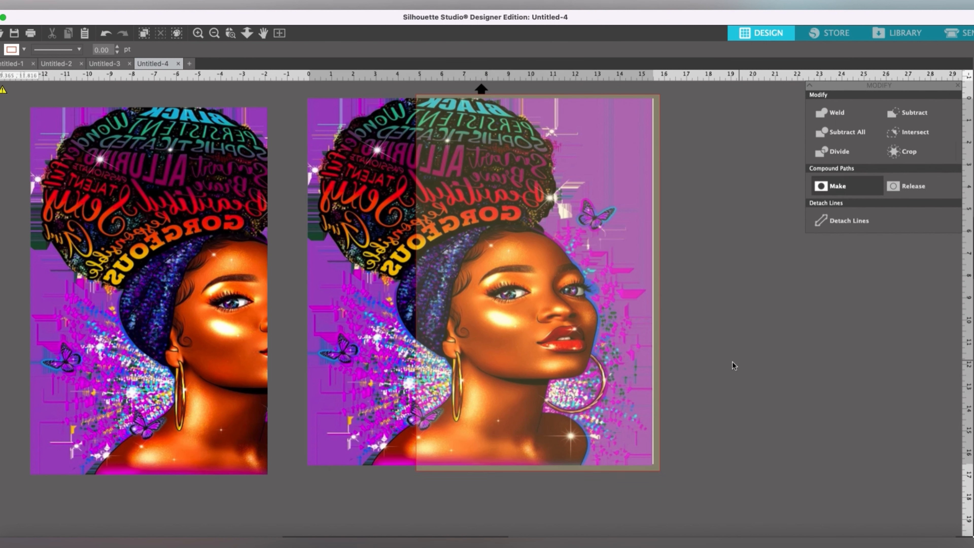
pyautogui.click(659, 353)
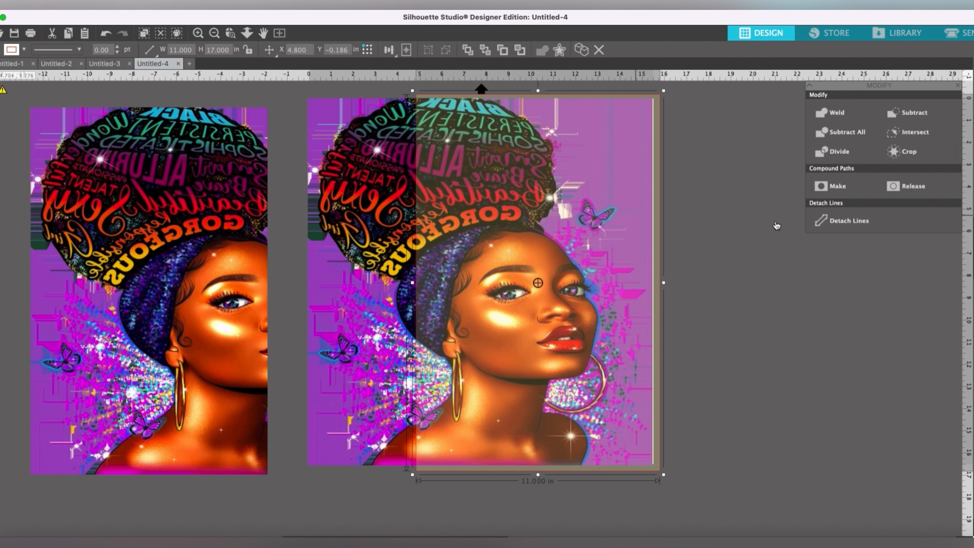
pyautogui.click(908, 153)
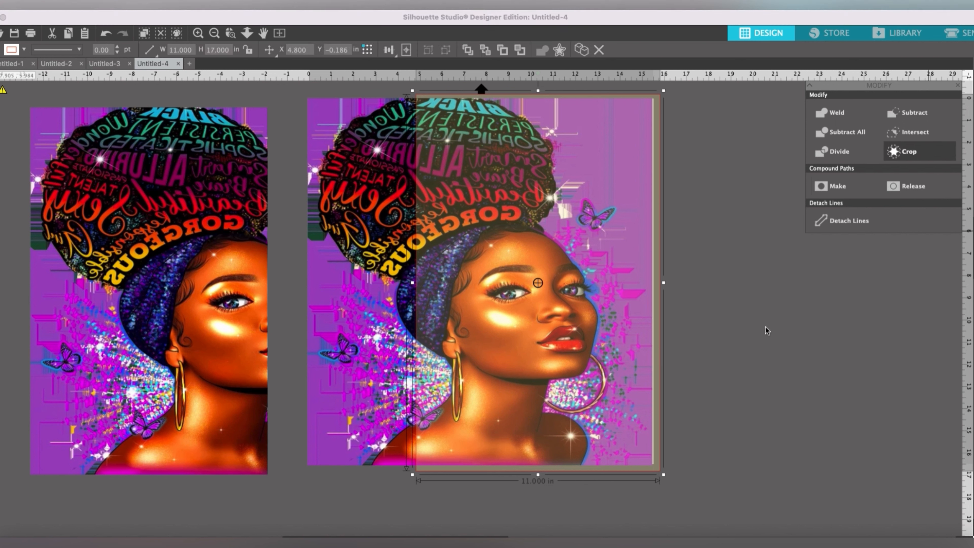
pyautogui.moveTo(657, 264); pyautogui.dragTo(873, 313)
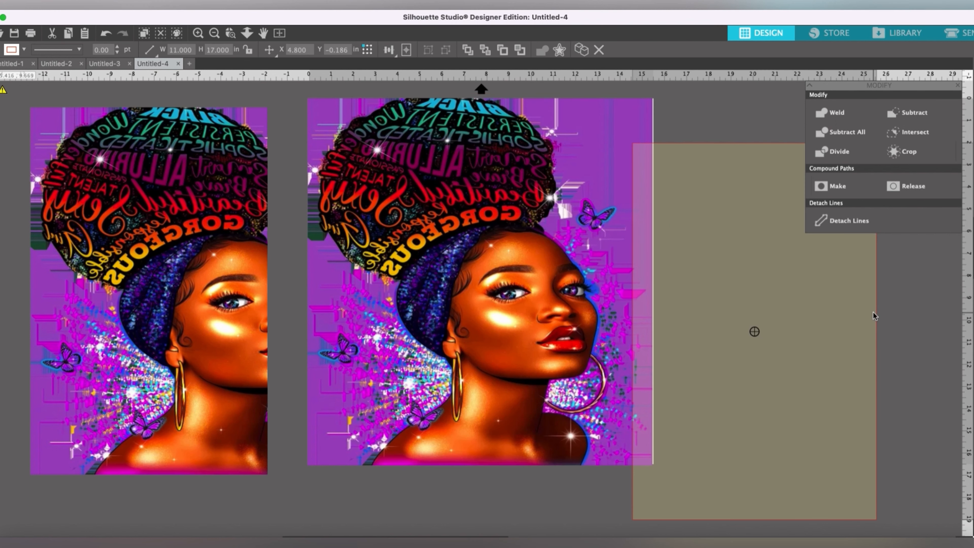
pyautogui.click(105, 34)
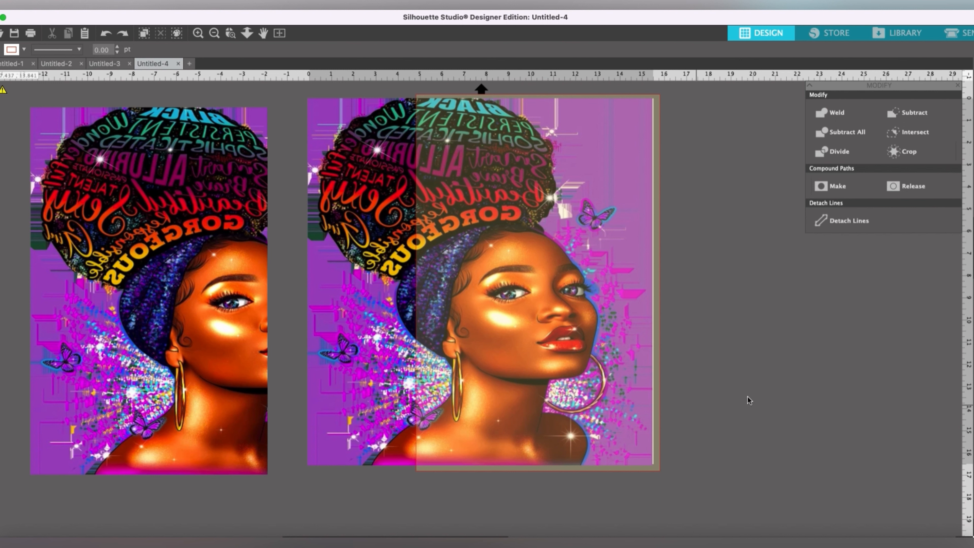
# Crop the picture on the page to the yellow rectangle and move the cropped piece right of the page
pyautogui.click(353, 318)
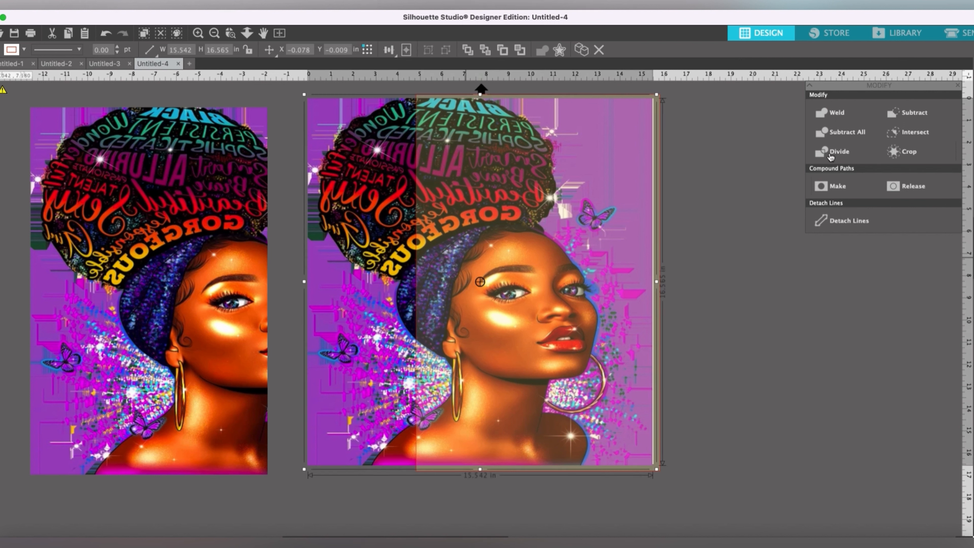
pyautogui.click(909, 154)
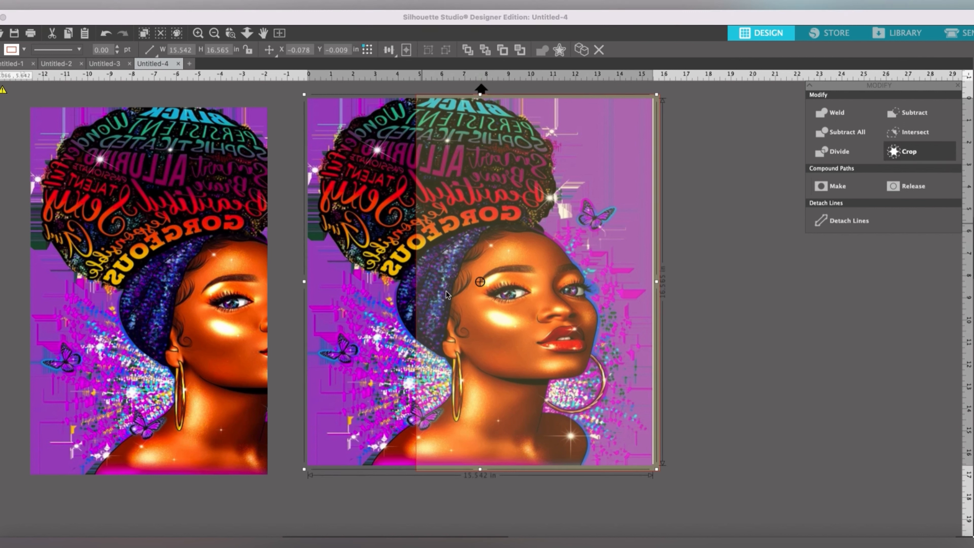
pyautogui.click(806, 309)
pyautogui.click(551, 294)
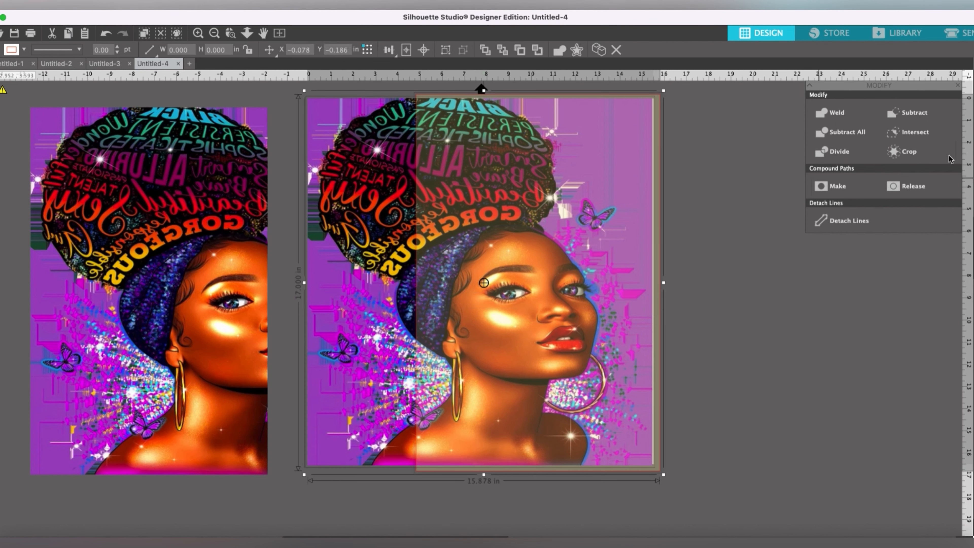
pyautogui.click(924, 153)
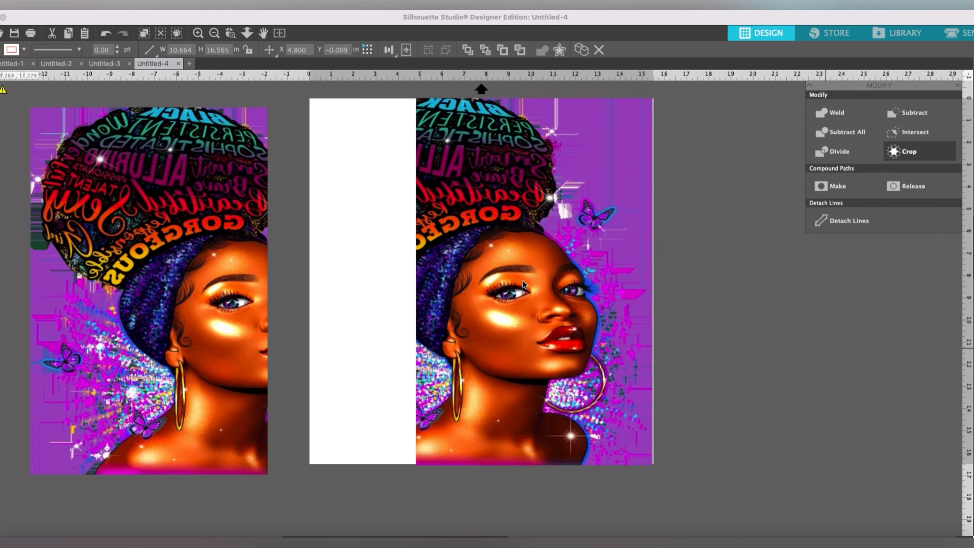
pyautogui.moveTo(502, 282); pyautogui.dragTo(827, 309)
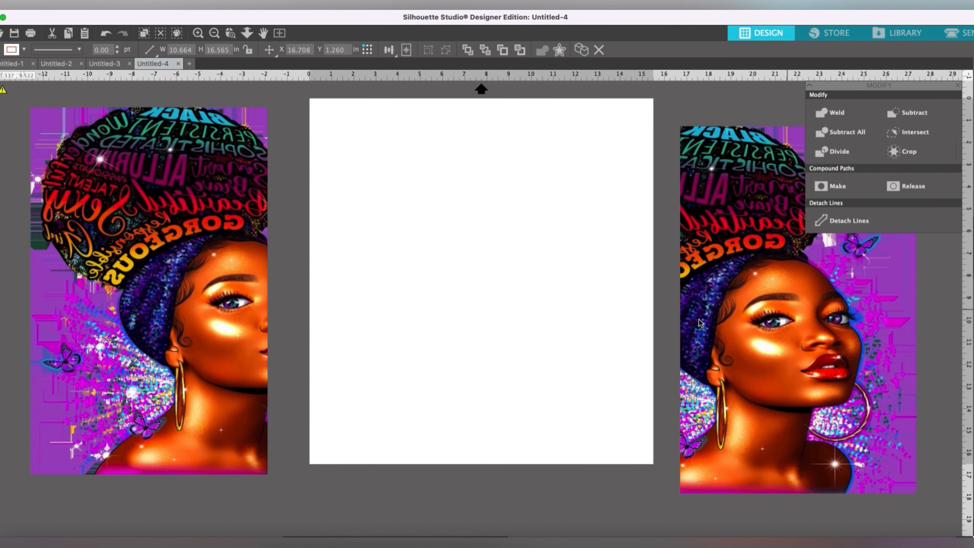
# Move the left cropped piece onto the page, aligned near the page's left edge
pyautogui.click(384, 246)
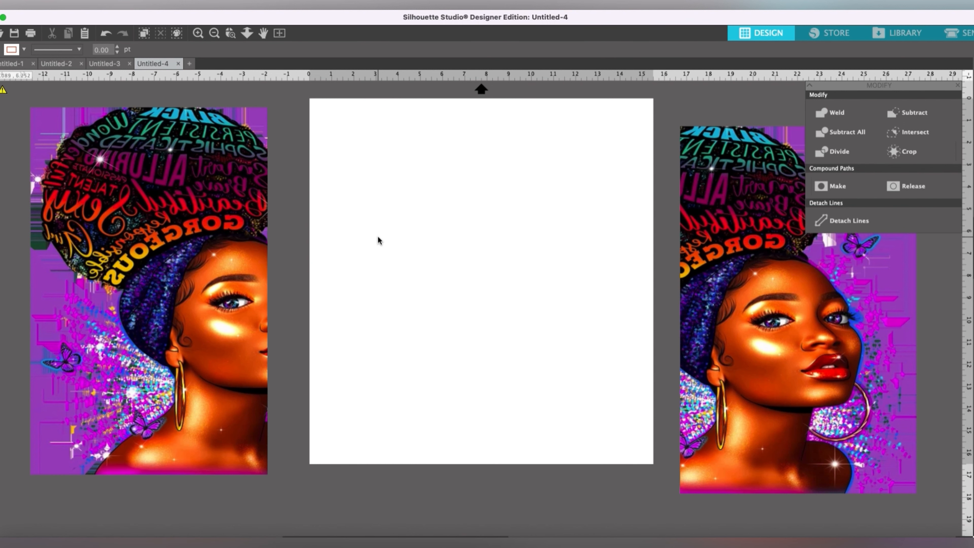
pyautogui.moveTo(207, 210); pyautogui.dragTo(479, 222)
pyautogui.click(602, 176)
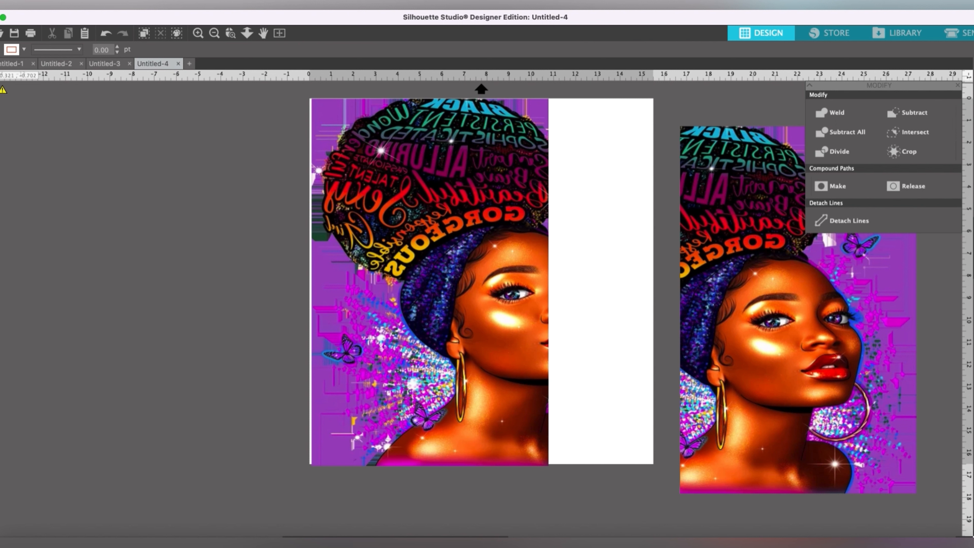
# Set the page size to 11 in wide by 17 in high
pyautogui.click(973, 79)
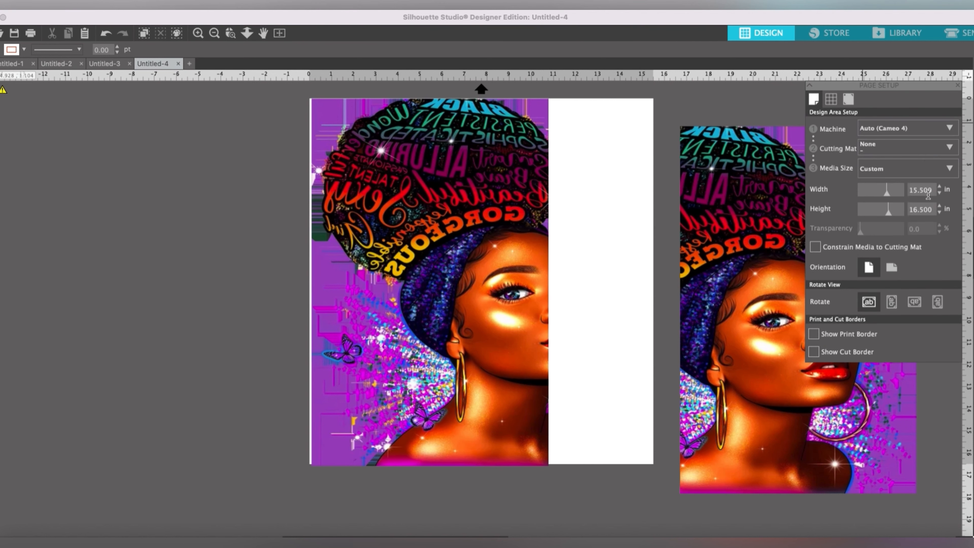
pyautogui.moveTo(934, 190); pyautogui.dragTo(874, 189)
pyautogui.write('11')
pyautogui.press('Return')
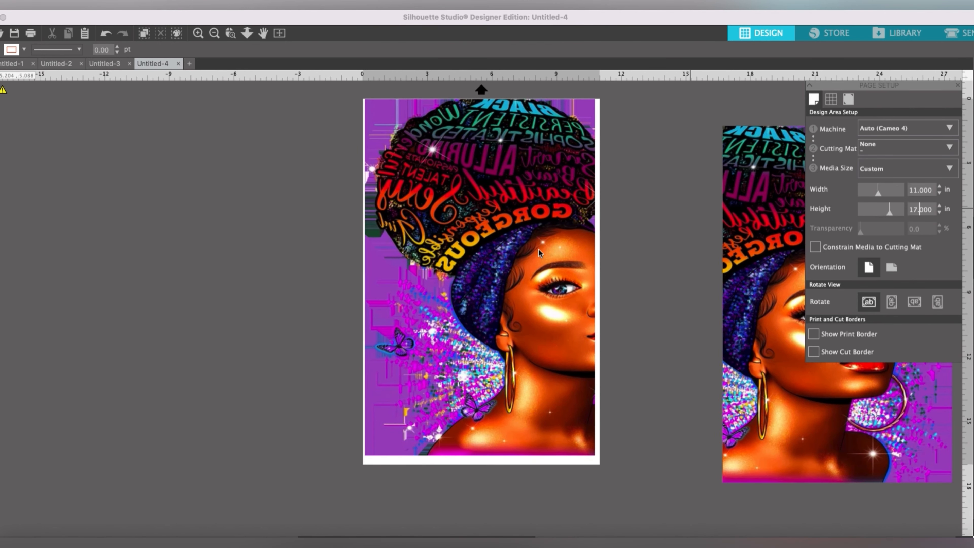
# Center the left cropped piece on the page, leaving a narrow white margin all around, and deselect it
pyautogui.click(536, 254)
pyautogui.moveTo(536, 254); pyautogui.dragTo(514, 256)
pyautogui.click(471, 263)
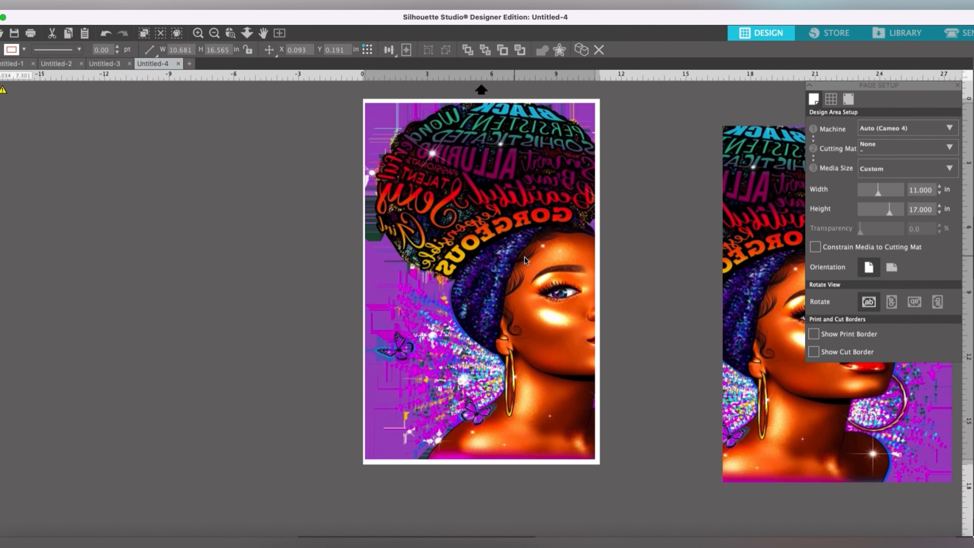
pyautogui.click(651, 263)
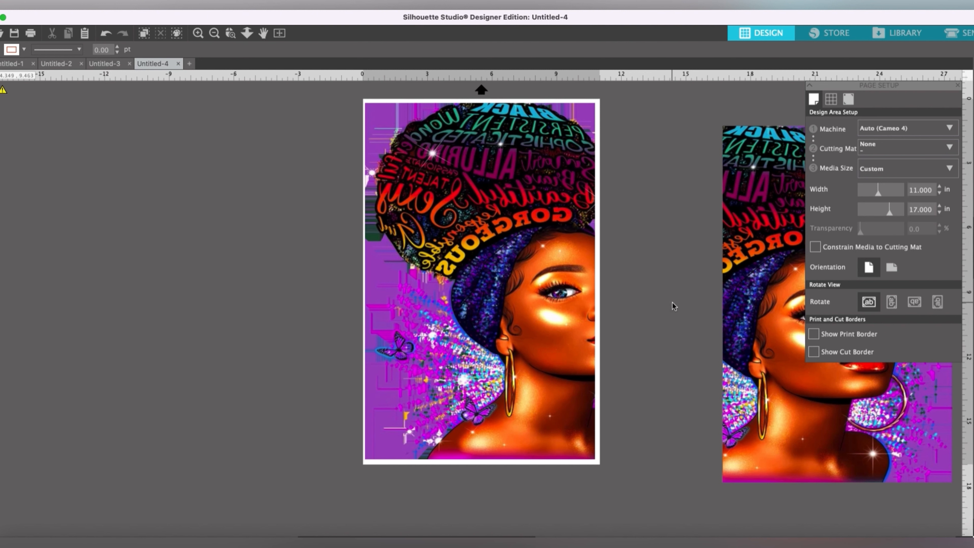
pyautogui.moveTo(276, 304); pyautogui.dragTo(759, 330)
pyautogui.click(217, 284)
pyautogui.click(68, 3)
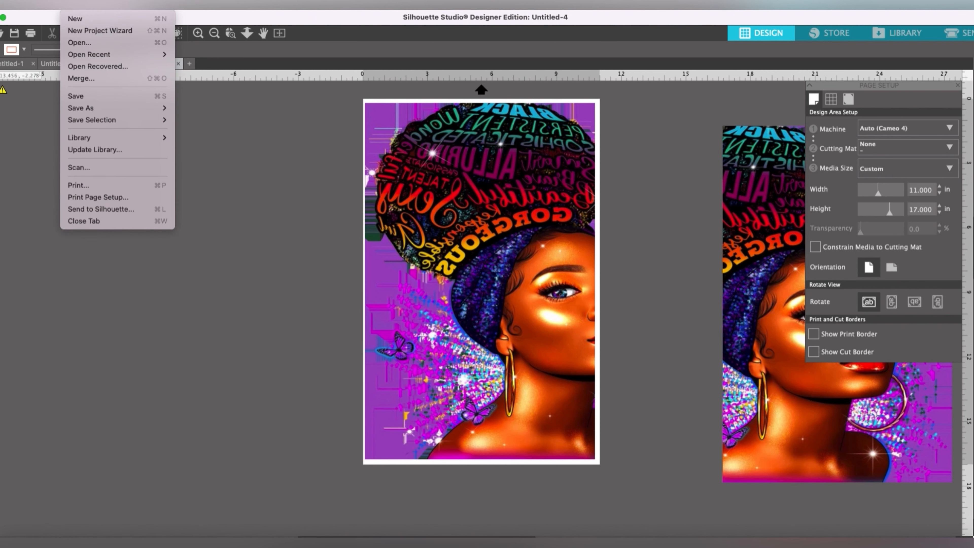
pyautogui.click(76, 186)
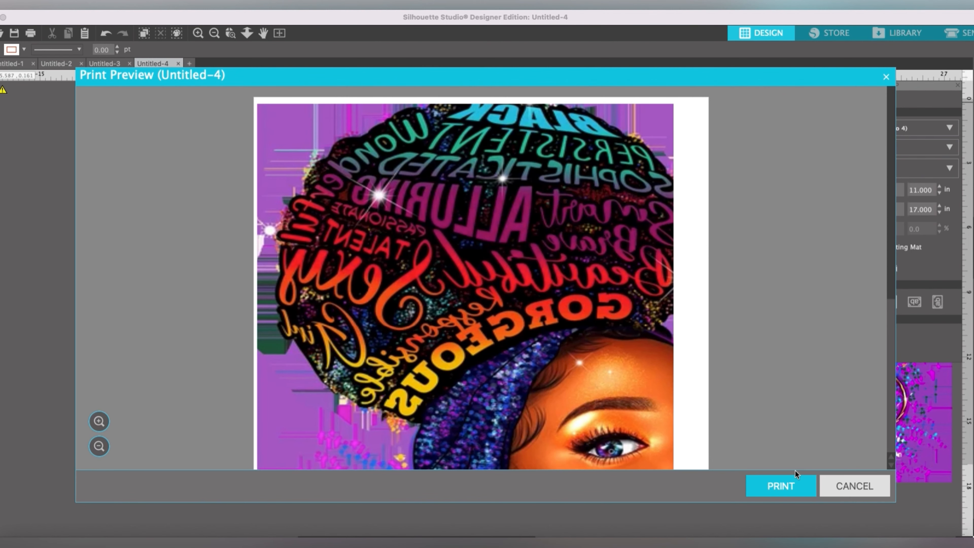
pyautogui.click(871, 484)
# Set the print paper size to A3 (Borderless), 11.69 by 16.53 inches, for the EPSON ET-16600 Series printer
pyautogui.click(69, 3)
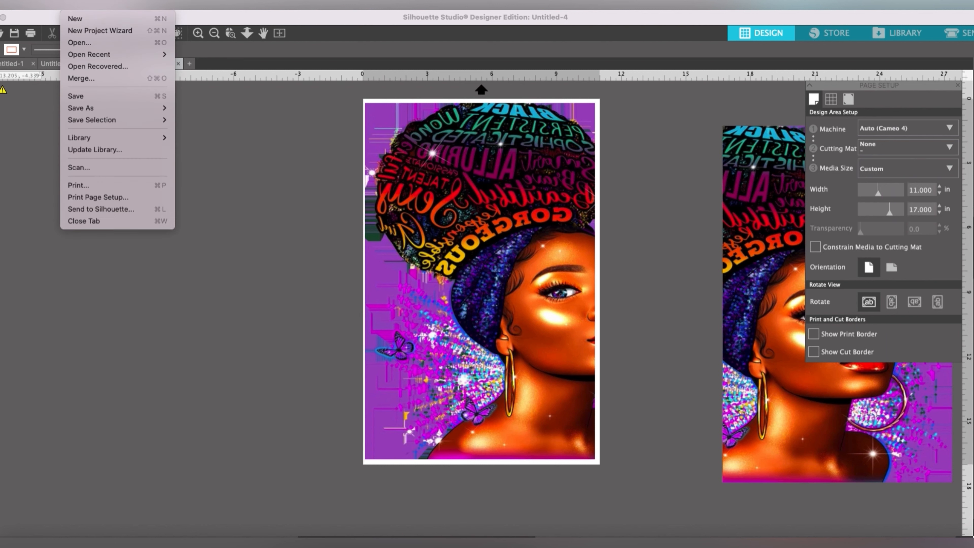
pyautogui.click(114, 197)
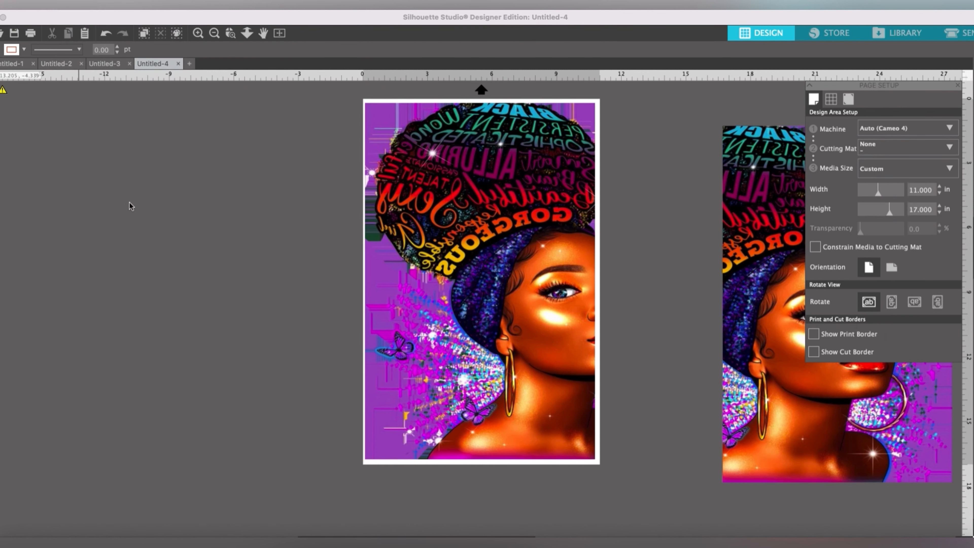
pyautogui.click(563, 171)
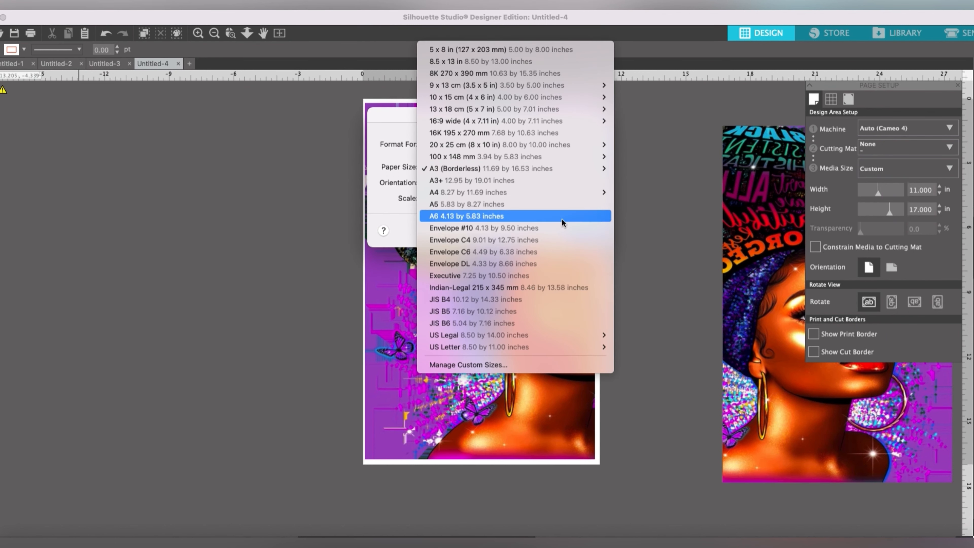
pyautogui.moveTo(560, 346)
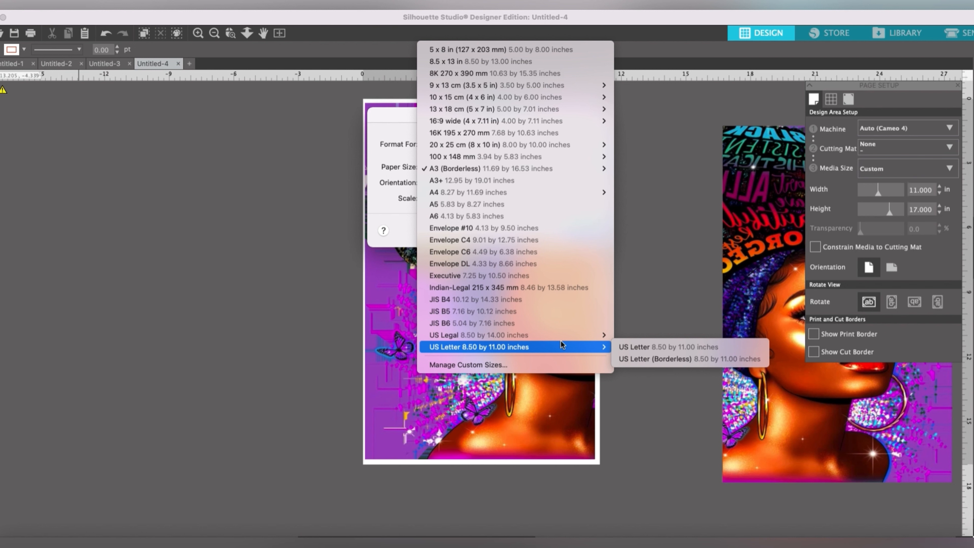
pyautogui.moveTo(547, 169)
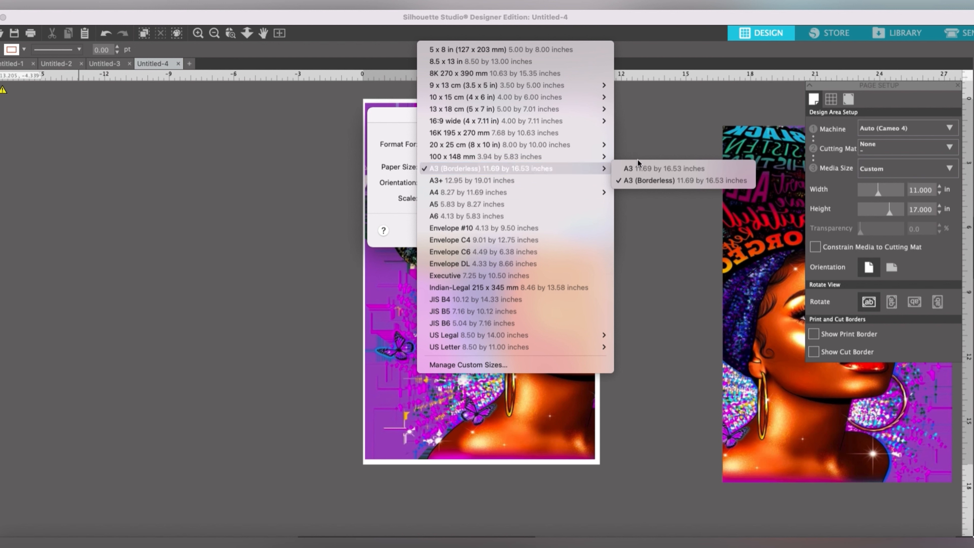
pyautogui.click(663, 182)
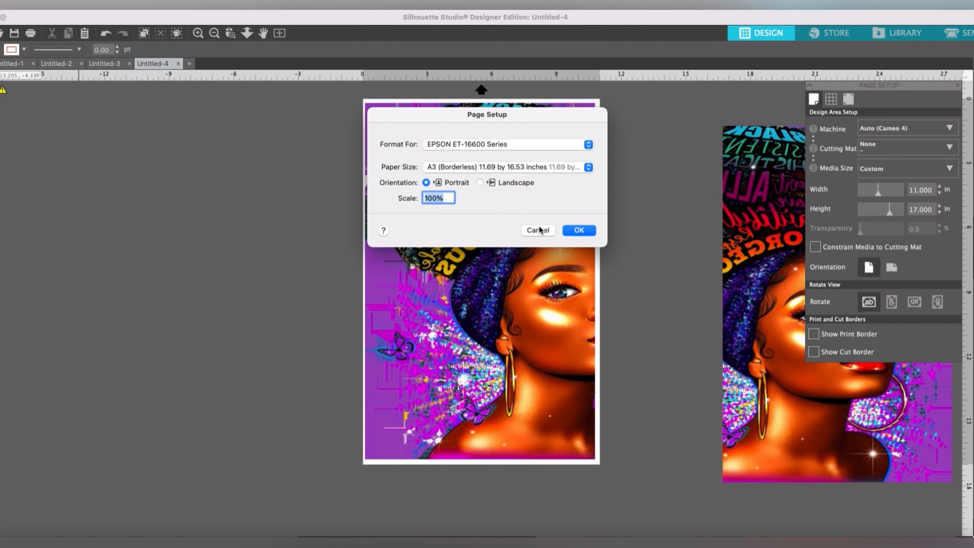
pyautogui.click(577, 232)
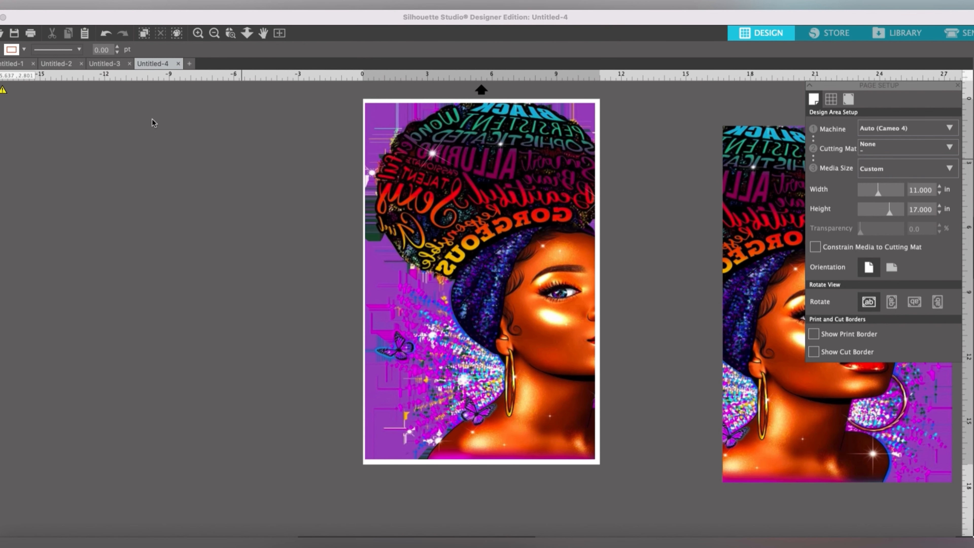
# Open the print preview and check the left picture piece from top to bottom
pyautogui.click(73, 5)
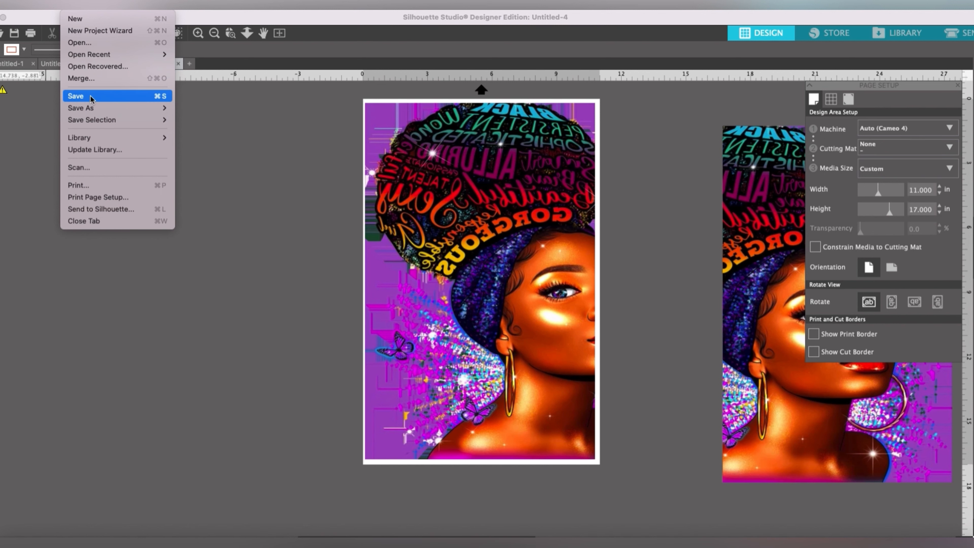
pyautogui.click(92, 185)
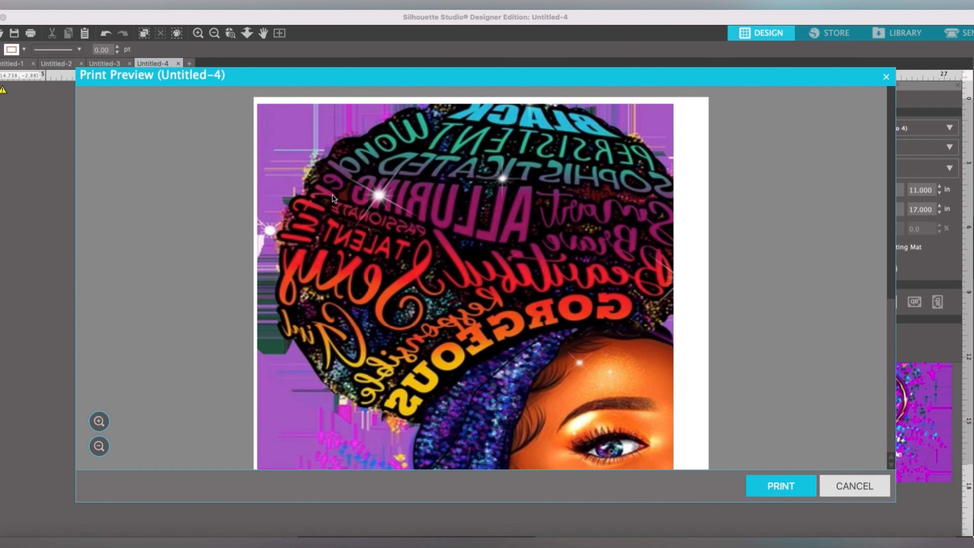
pyautogui.scroll(-5, 639, 336)
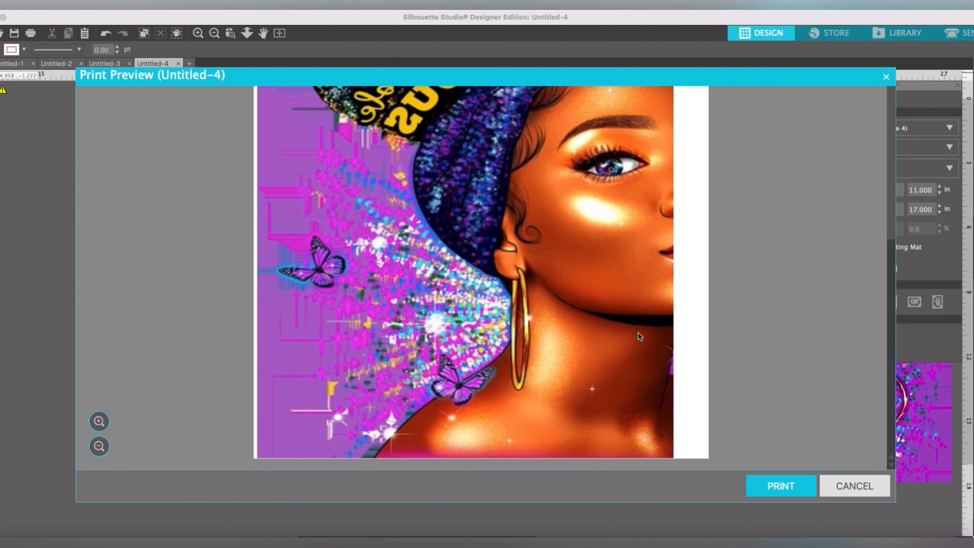
pyautogui.scroll(5, 639, 337)
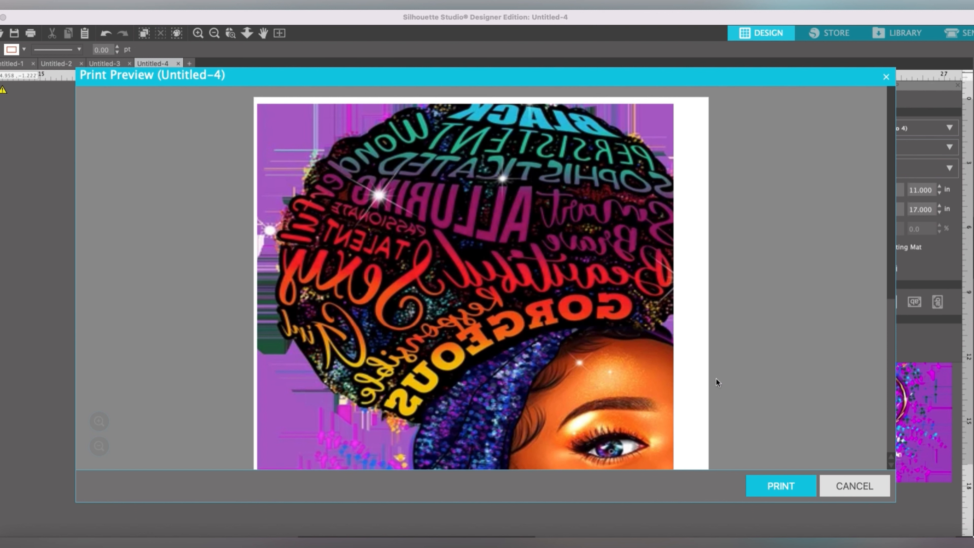
# Print one copy of the left picture piece on the EPSON ET-16600 Series with Fine print quality, and close the print preview
pyautogui.click(791, 492)
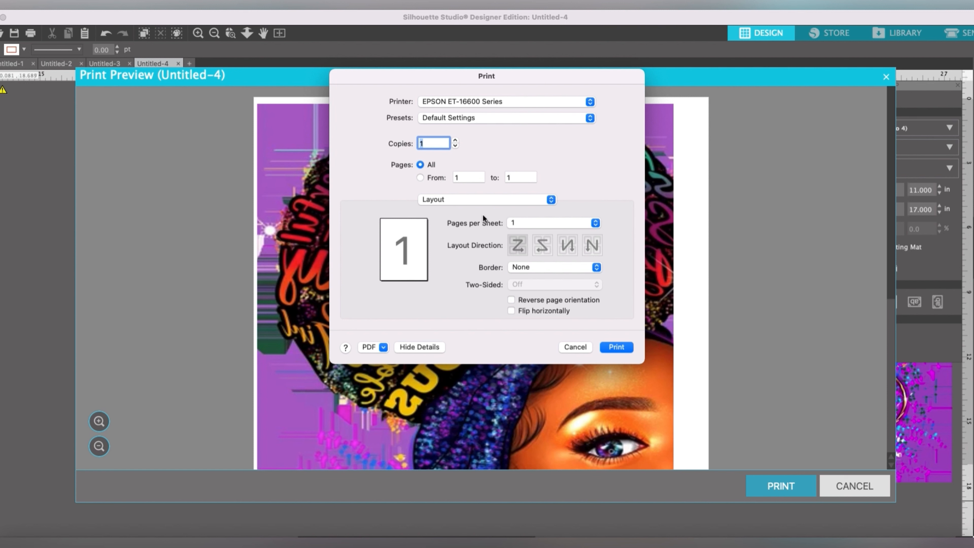
pyautogui.click(486, 198)
pyautogui.click(489, 211)
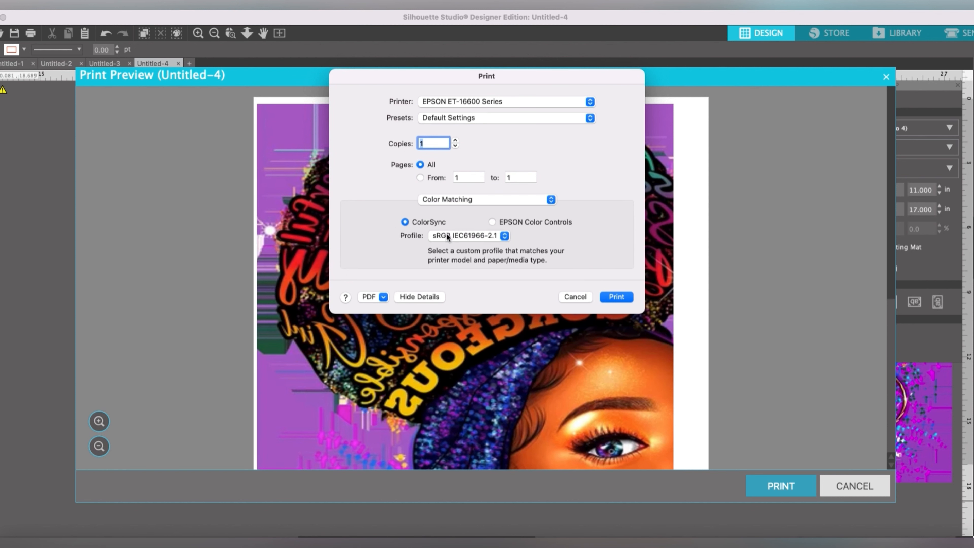
pyautogui.click(489, 199)
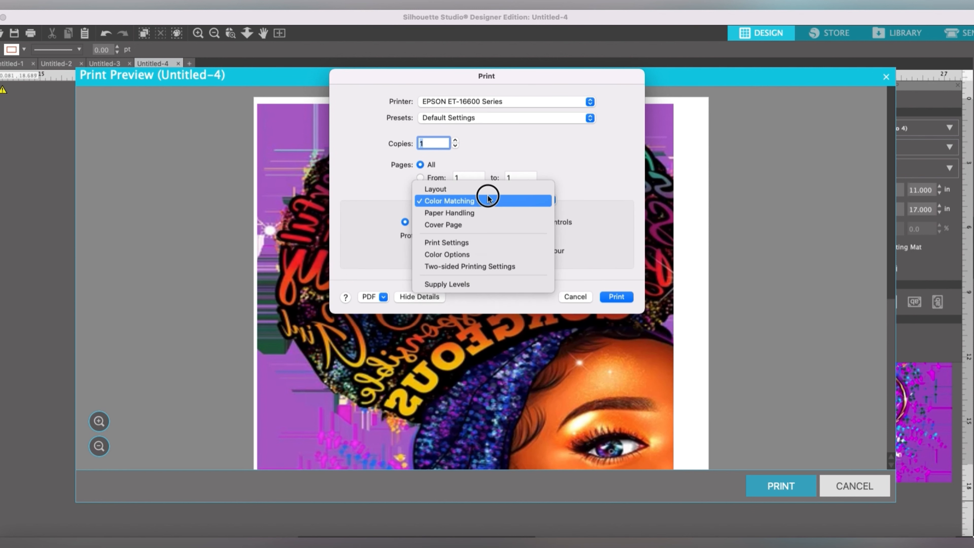
pyautogui.click(490, 239)
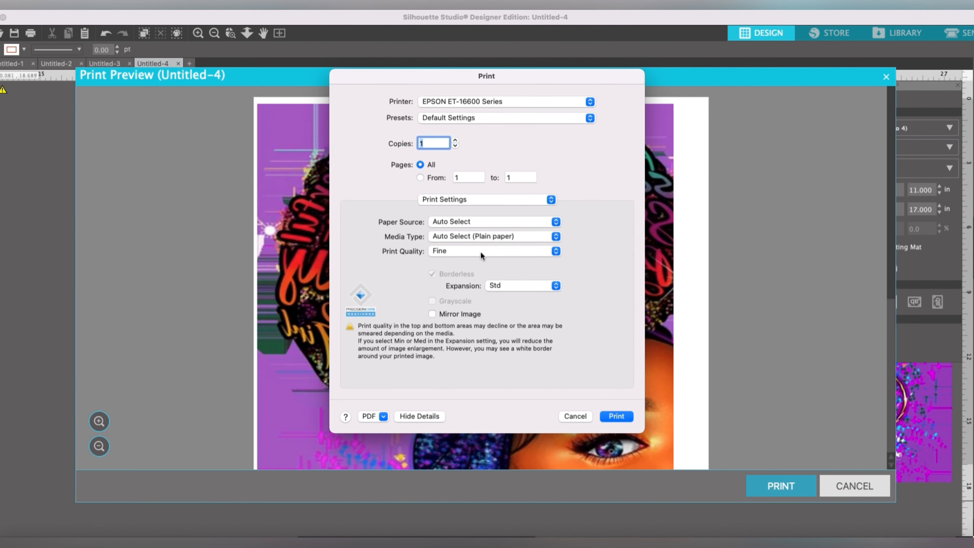
pyautogui.click(480, 253)
pyautogui.click(481, 253)
pyautogui.click(617, 417)
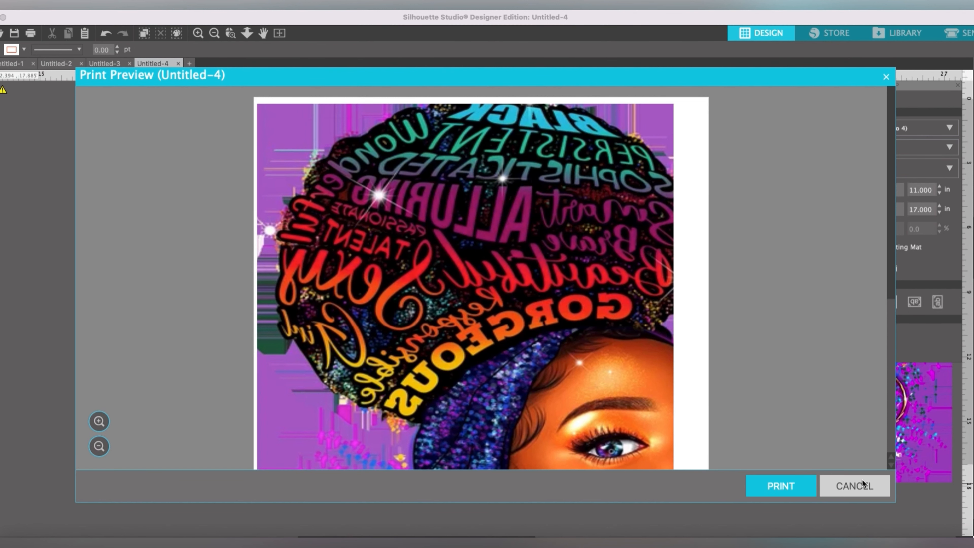
pyautogui.click(852, 486)
# Move the left picture piece off the page and place the right piece on it, leaving both deselected
pyautogui.moveTo(442, 265); pyautogui.dragTo(180, 258)
pyautogui.moveTo(737, 274); pyautogui.dragTo(379, 251)
pyautogui.click(333, 192)
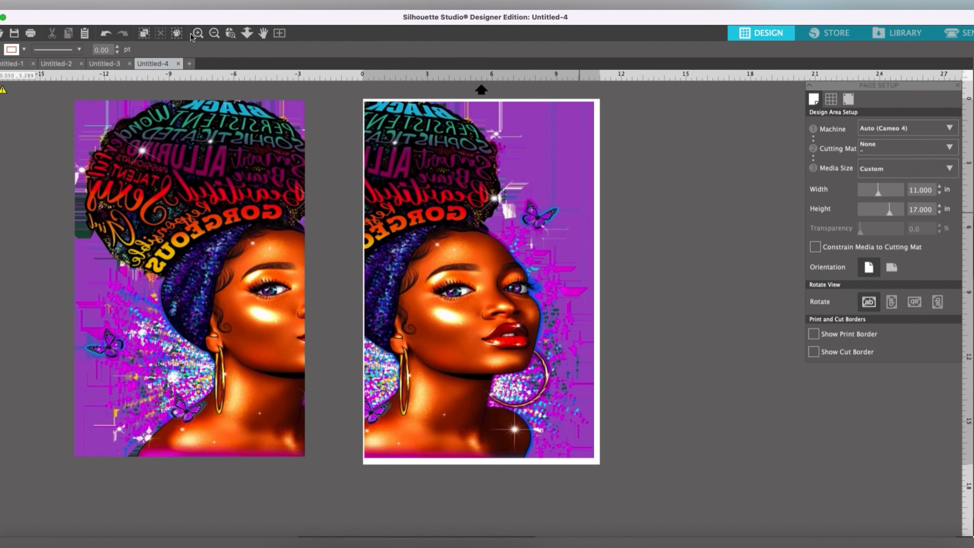
# Set the print paper size to A6, 4.13 by 5.83 inches, for the EPSON ET-16600 Series printer
pyautogui.click(69, 5)
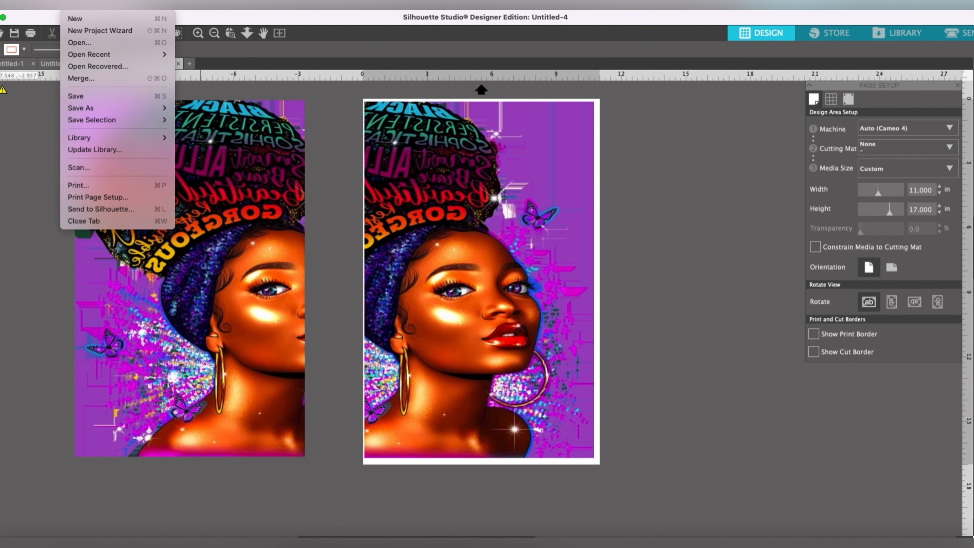
pyautogui.click(98, 197)
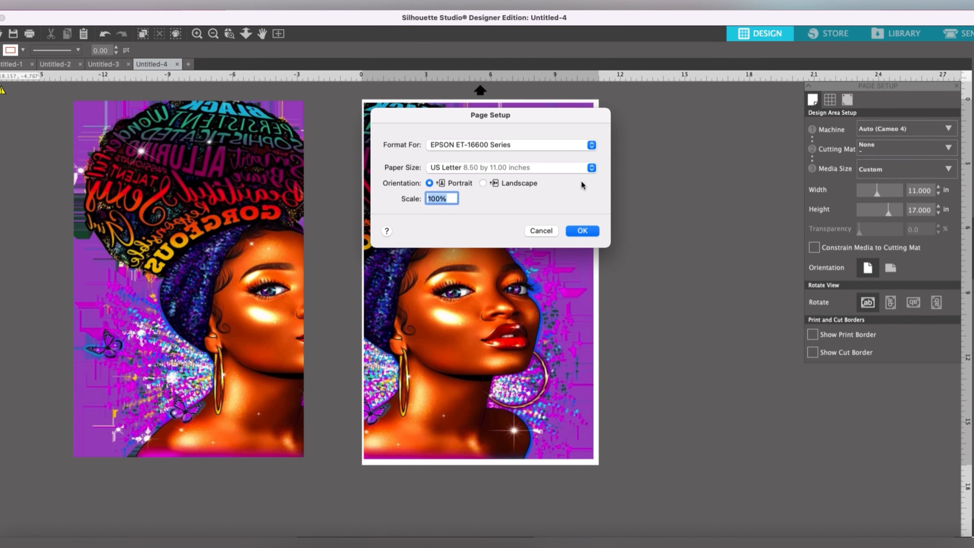
pyautogui.click(540, 167)
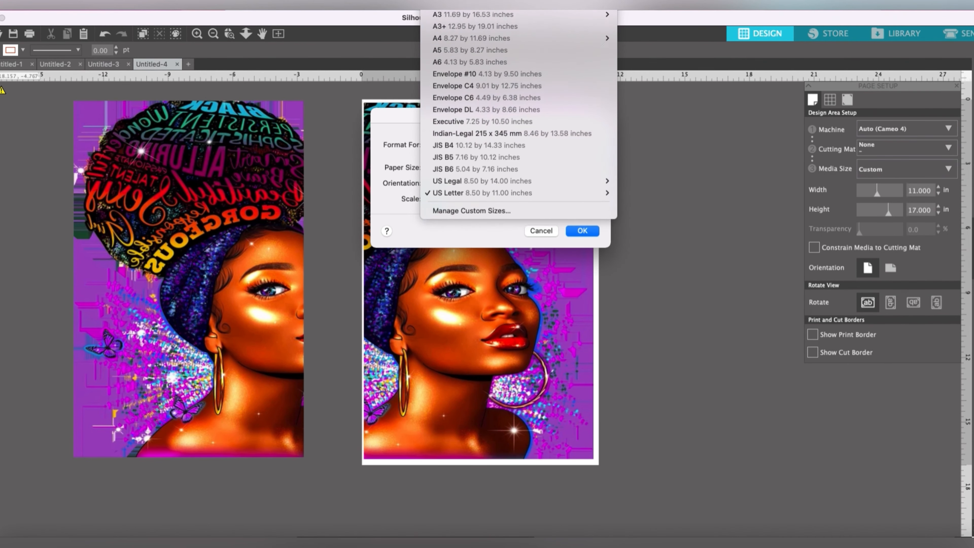
pyautogui.scroll(5, 530, 72)
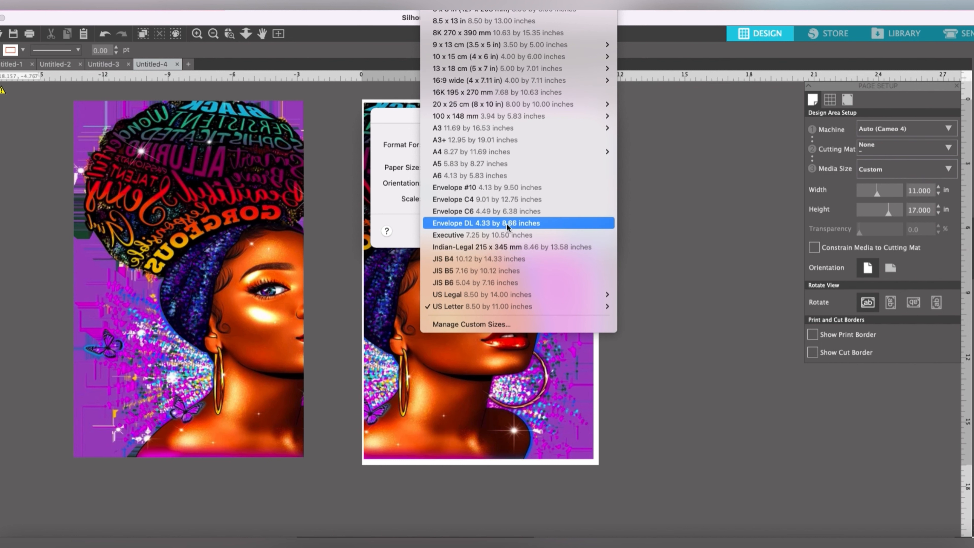
pyautogui.click(501, 174)
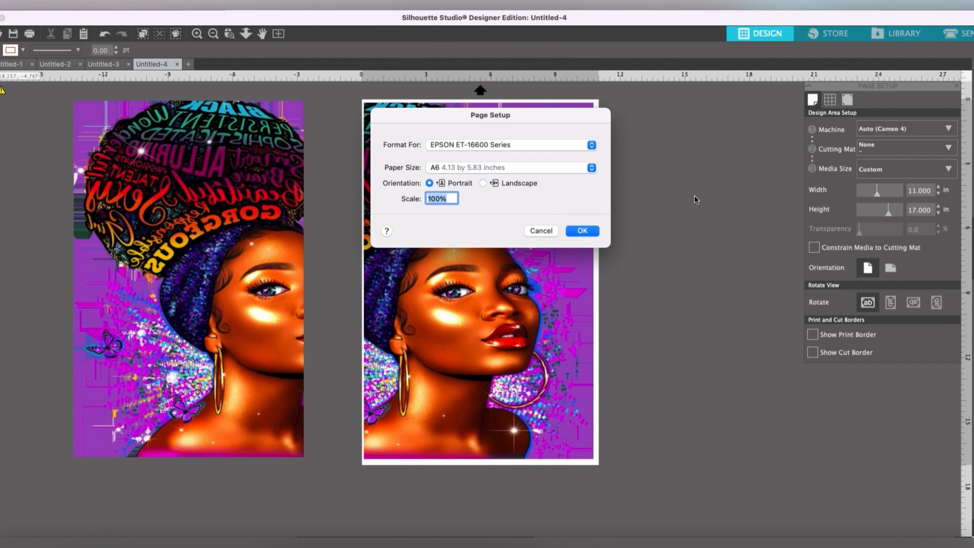
pyautogui.click(582, 231)
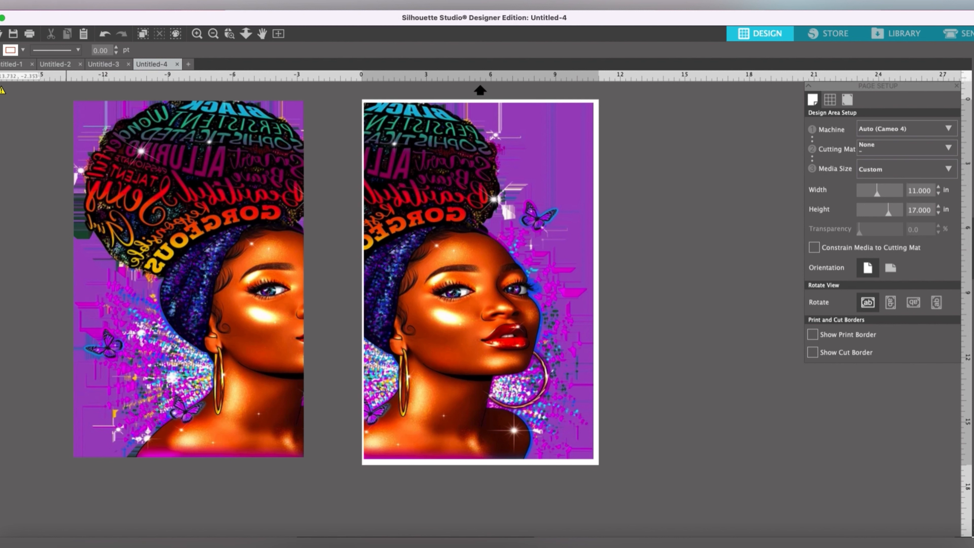
# Preview the right picture piece on A6 paper to check how much of it fits, and close the preview
pyautogui.click(73, 2)
pyautogui.click(86, 187)
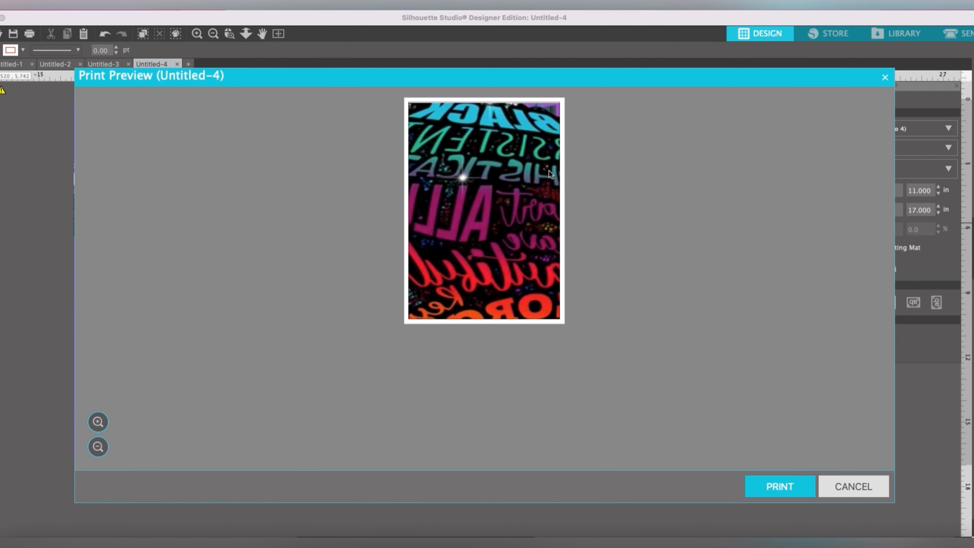
pyautogui.click(847, 486)
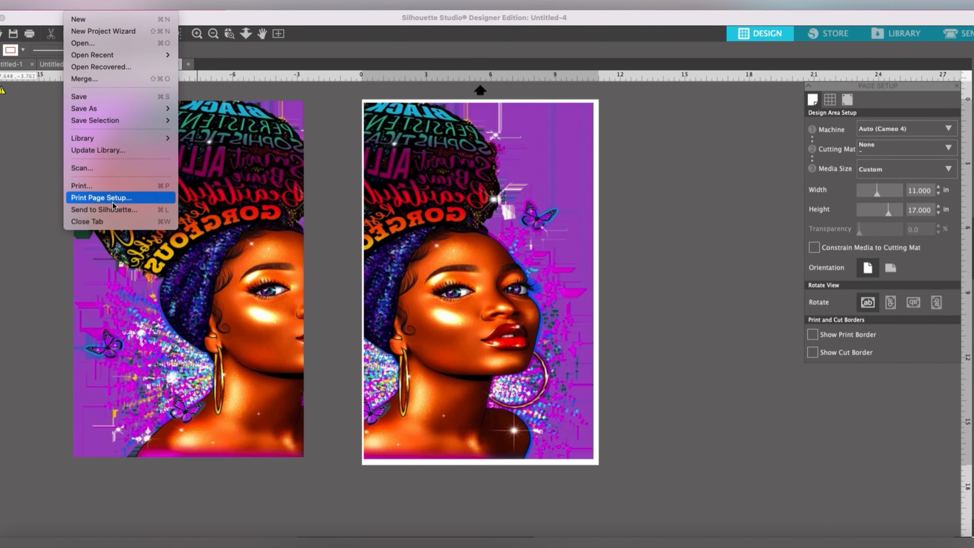
# Set the print paper size to regular A3, 11.69 by 16.53 inches, instead of A6
pyautogui.click(112, 201)
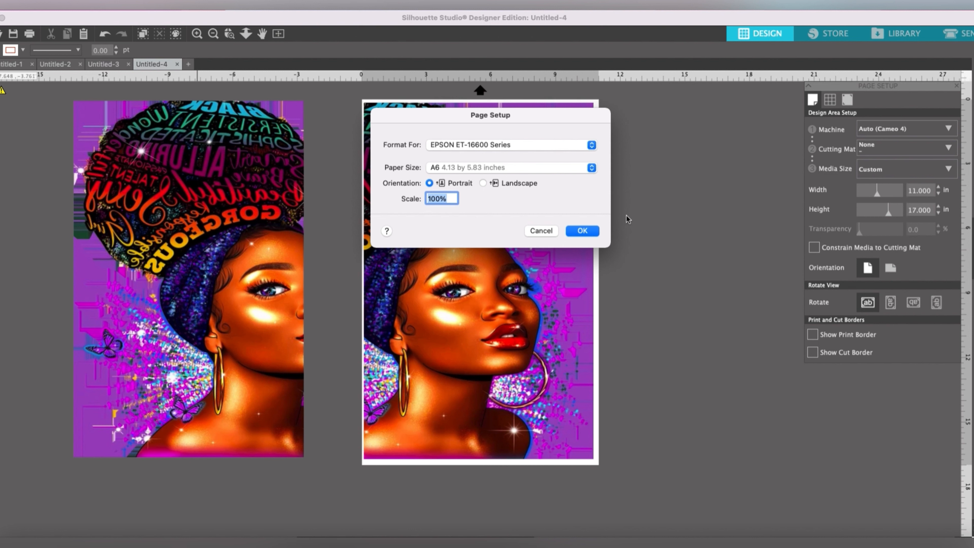
pyautogui.click(559, 169)
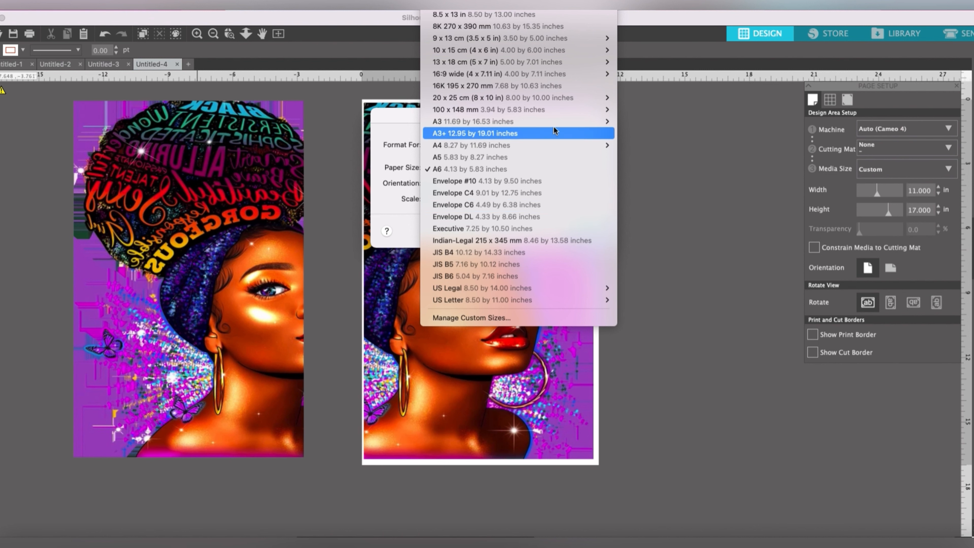
pyautogui.moveTo(553, 125)
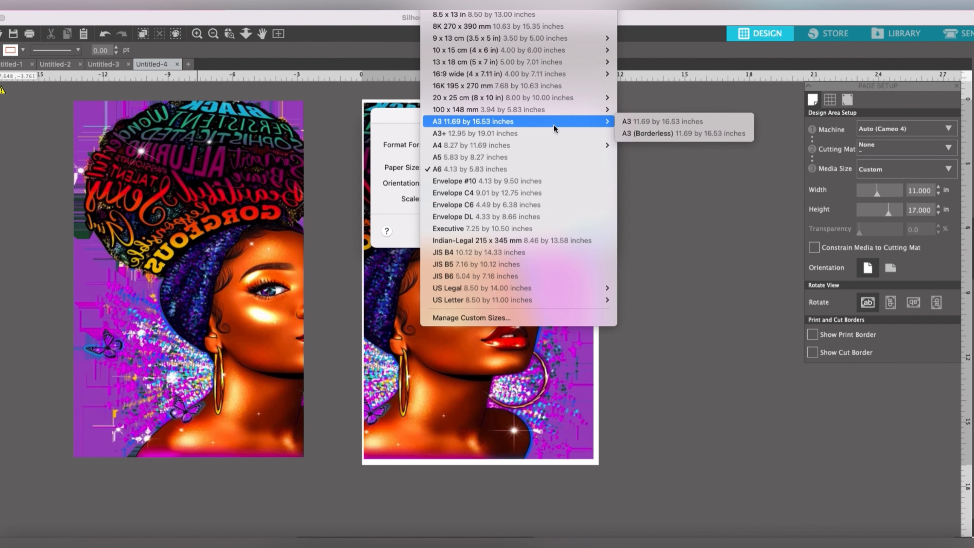
pyautogui.click(635, 122)
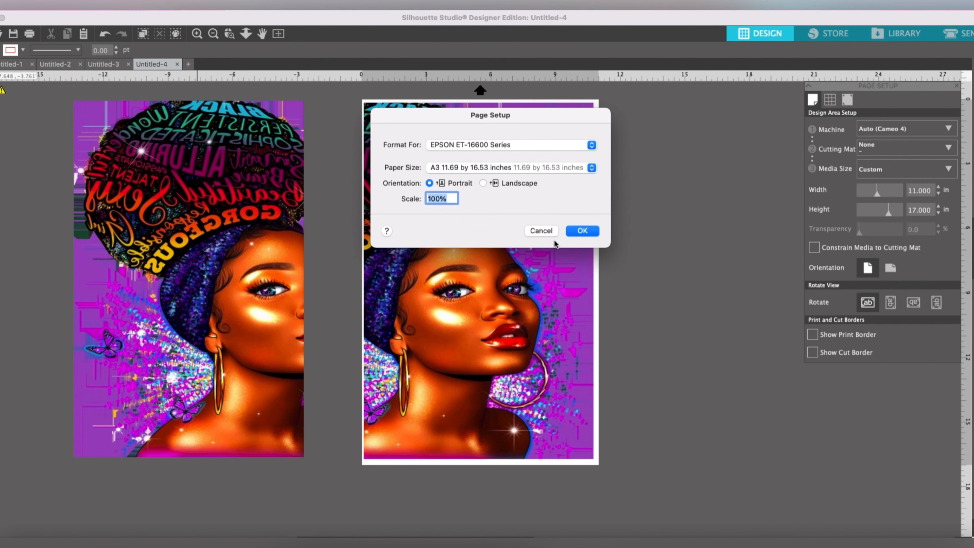
pyautogui.click(582, 231)
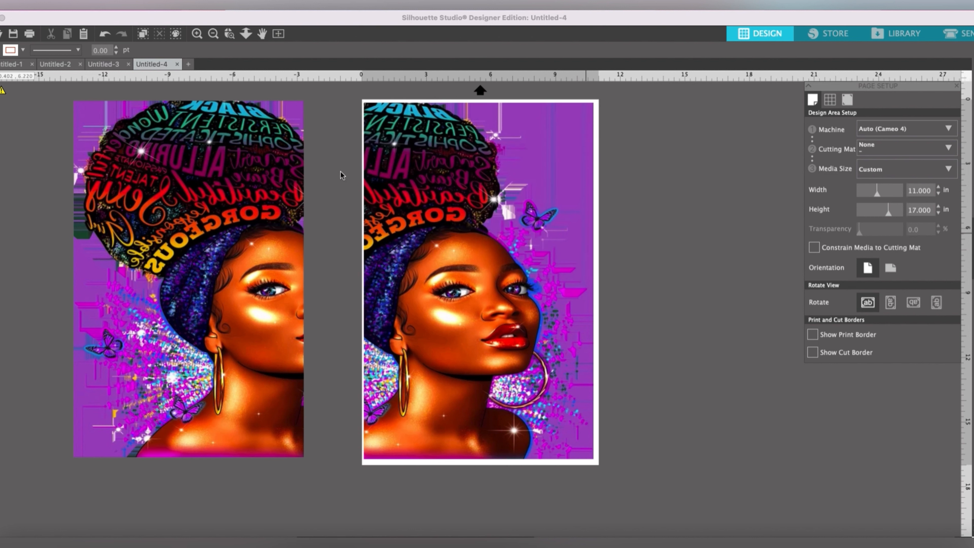
# Preview the right picture piece on A3 paper, check it from top to bottom, and close the preview without printing
pyautogui.click(75, 5)
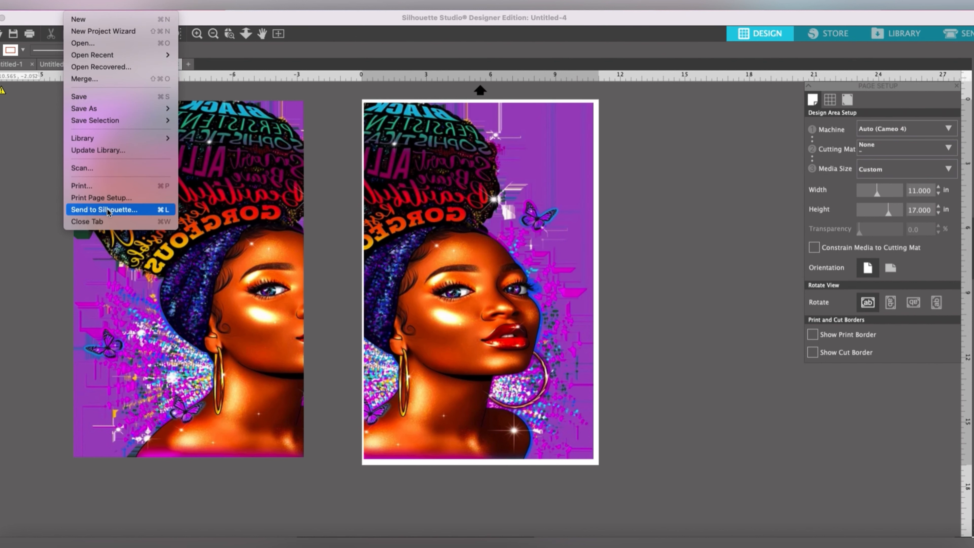
pyautogui.click(125, 186)
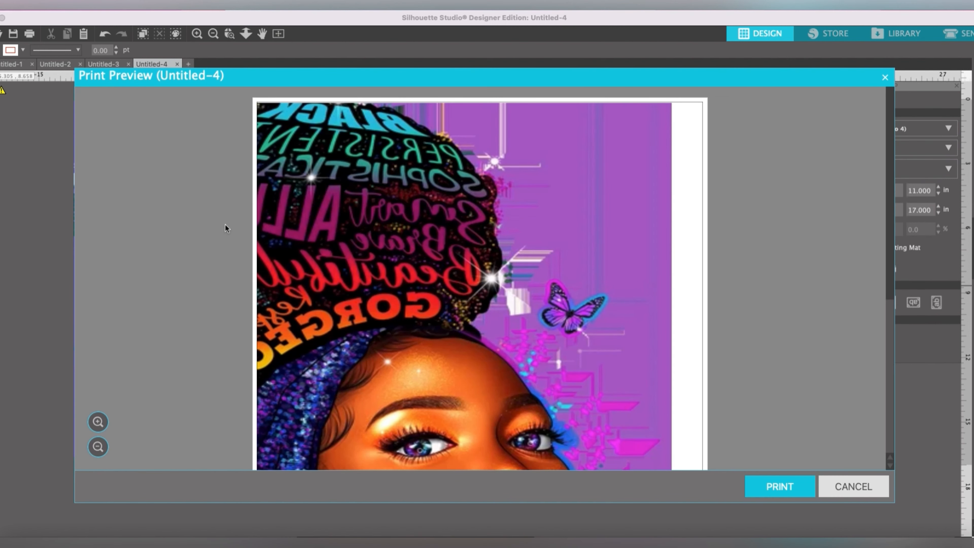
pyautogui.scroll(-6, 406, 315)
pyautogui.scroll(6, 407, 313)
pyautogui.scroll(-6, 408, 313)
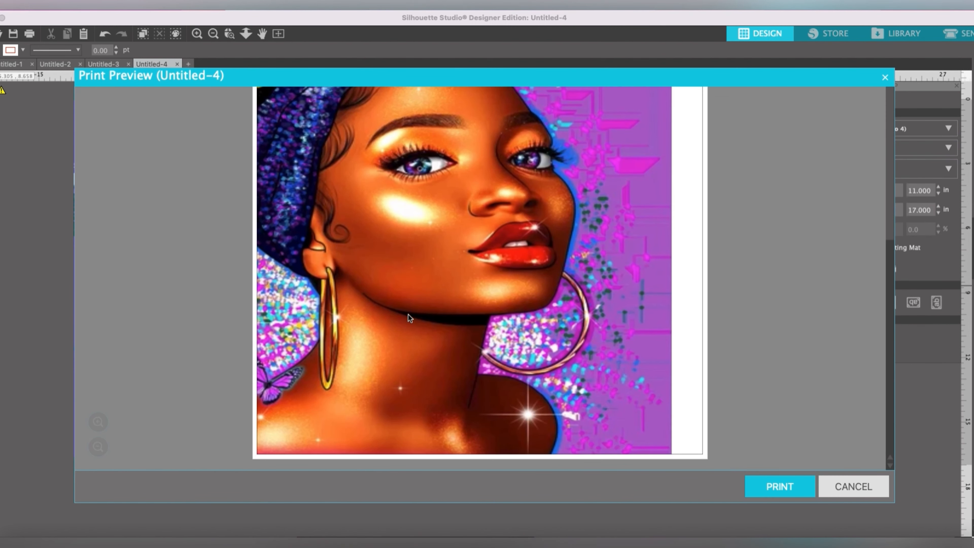
pyautogui.scroll(6, 305, 337)
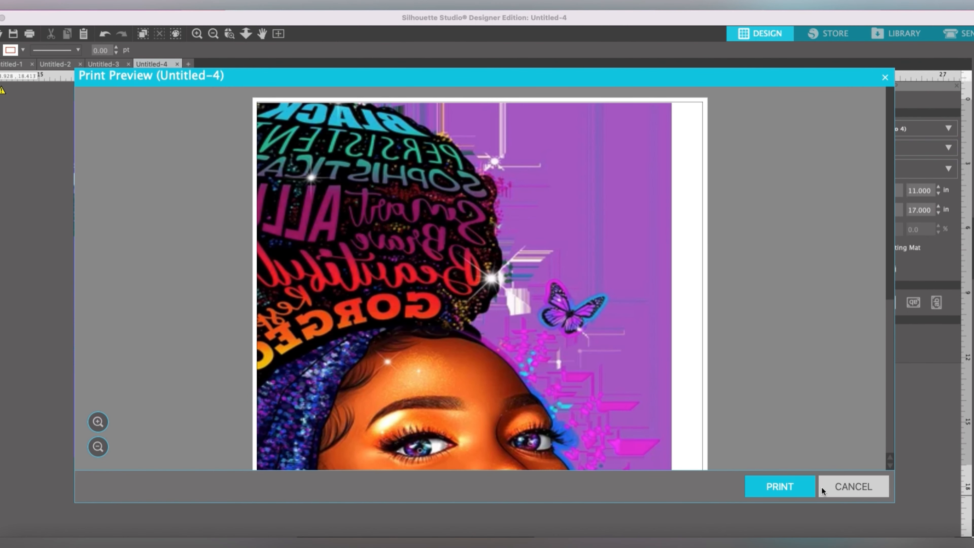
pyautogui.click(853, 485)
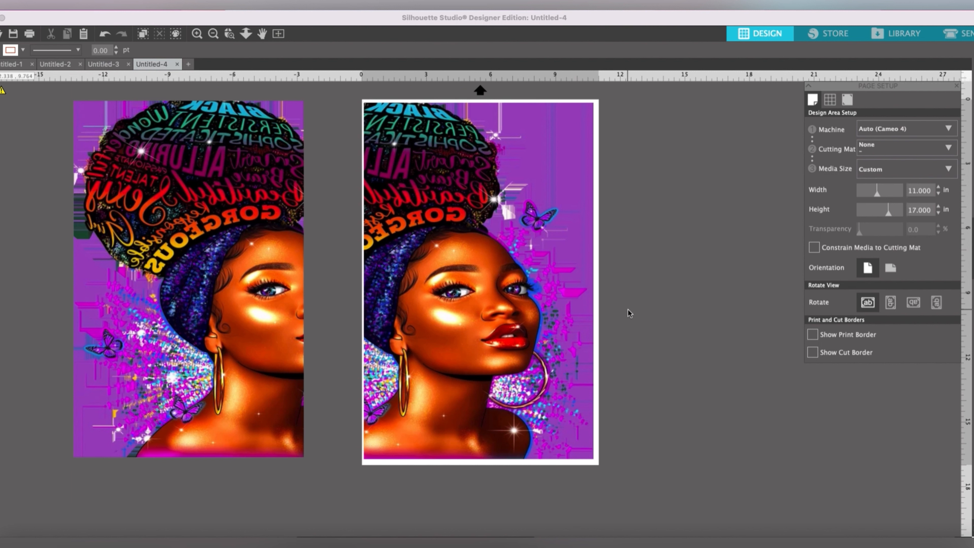